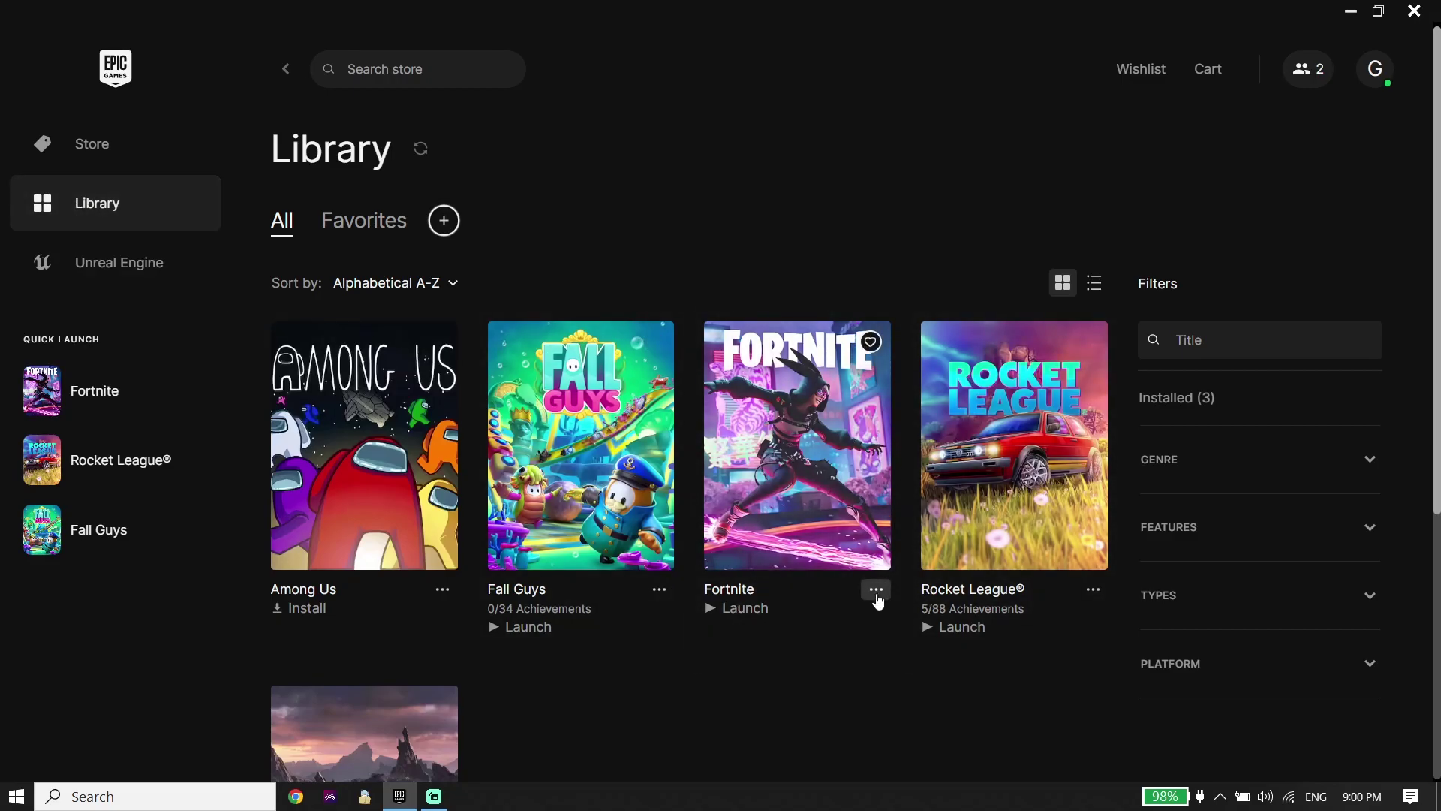
Start verifying Fortnite's game files from its Manage settings, then minimise Epic Games Launcher
left_click(876, 598)
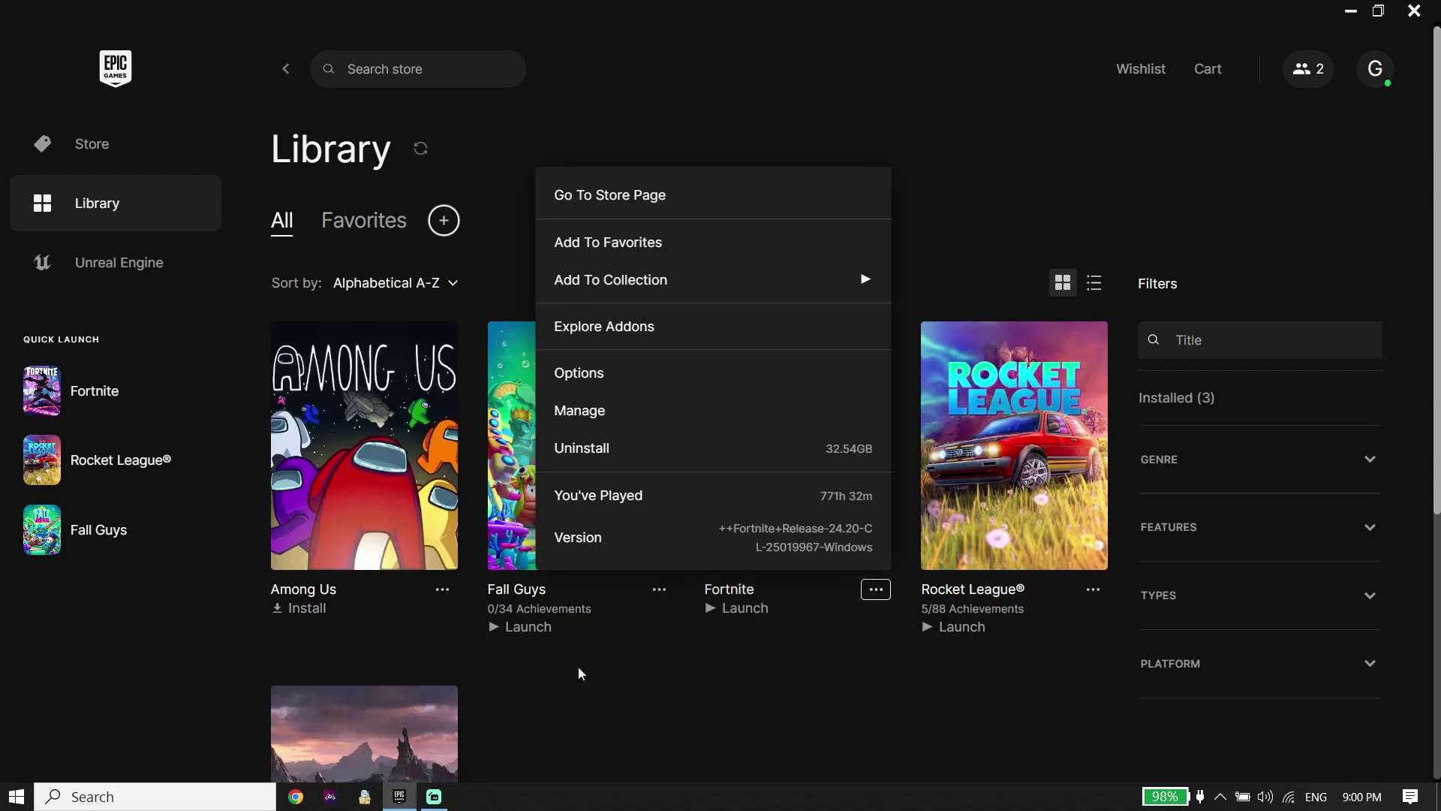
left_click(568, 415)
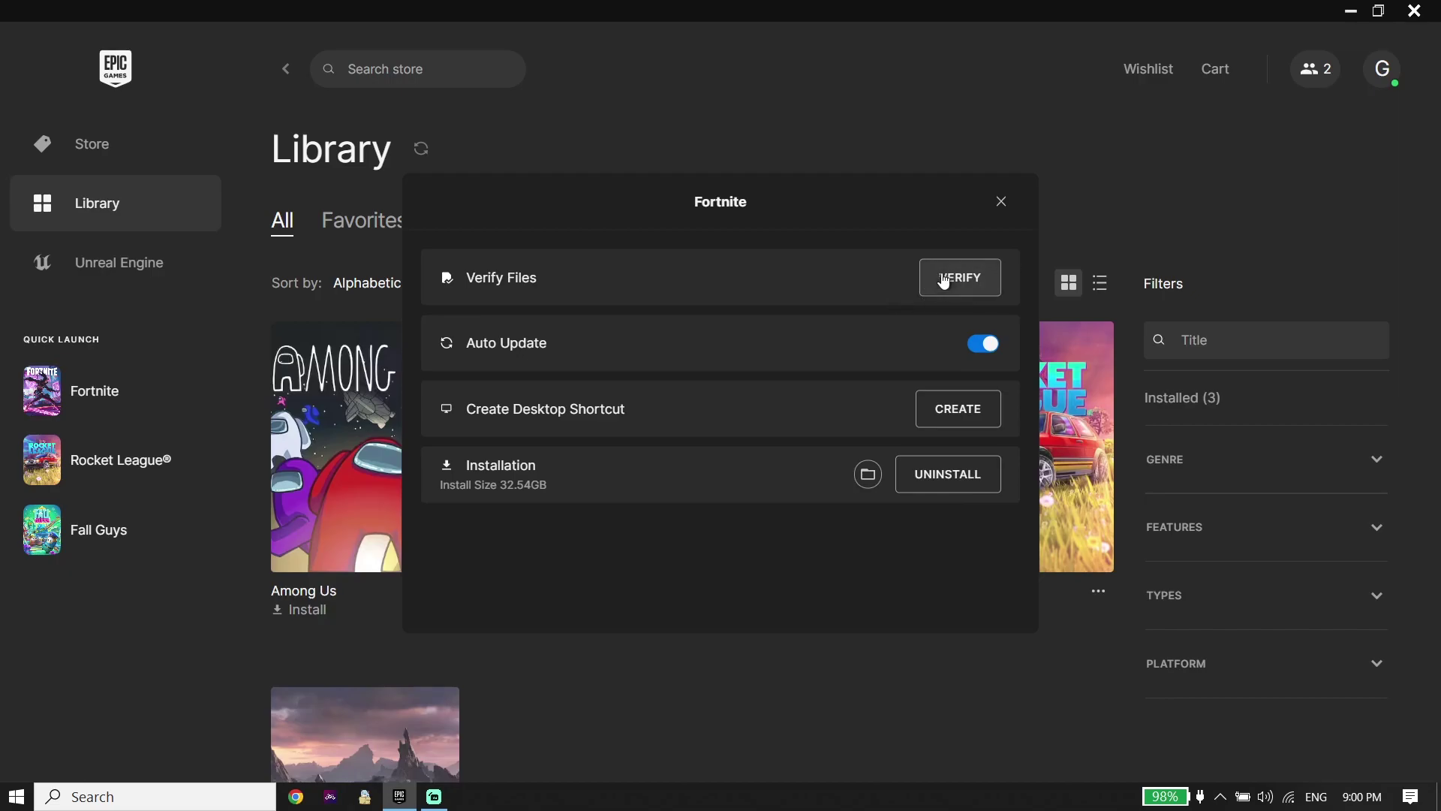
left_click(1001, 201)
left_click(1343, 12)
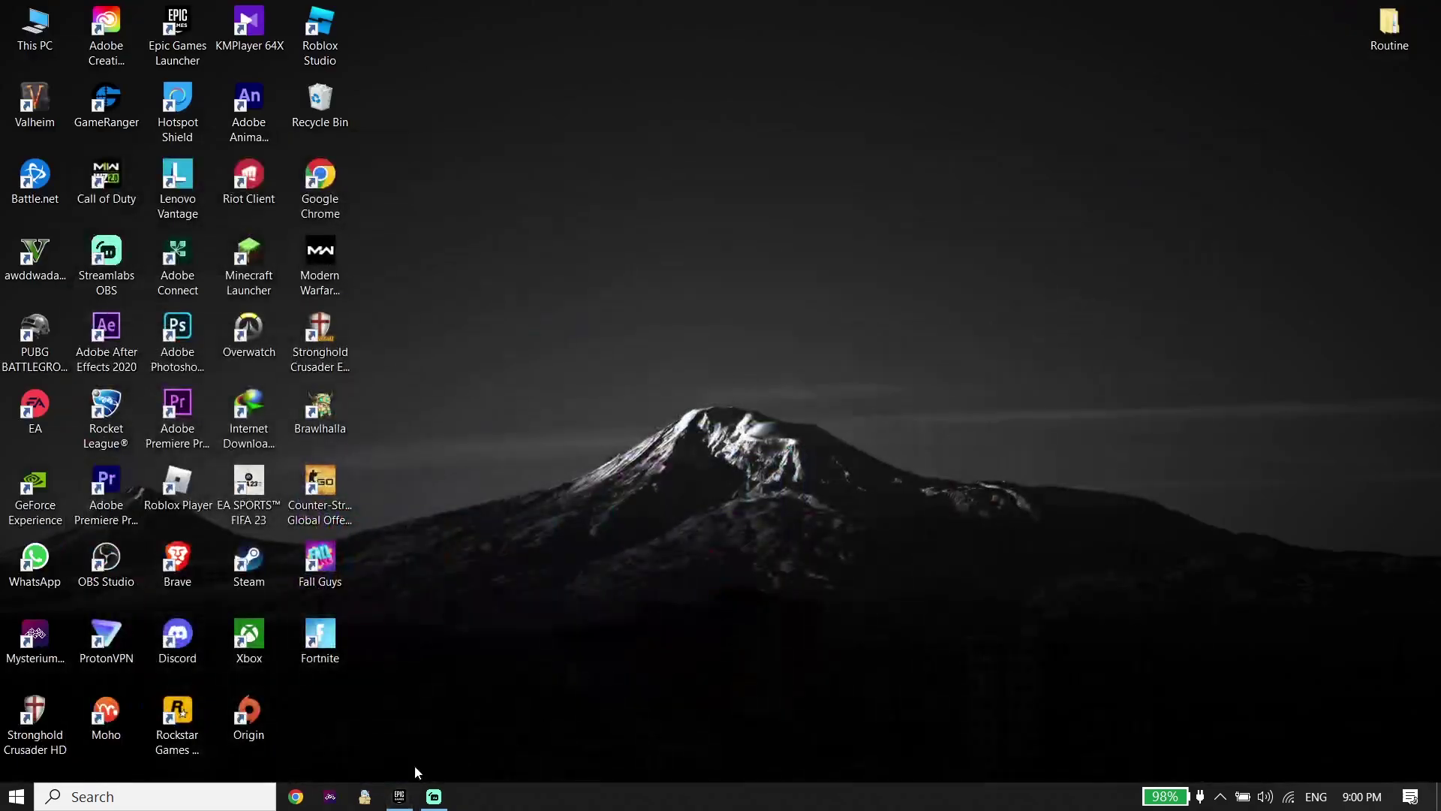
Open Control Panel's Network and Sharing Center and bring up the Wi-Fi connection's Properties
left_click(101, 800)
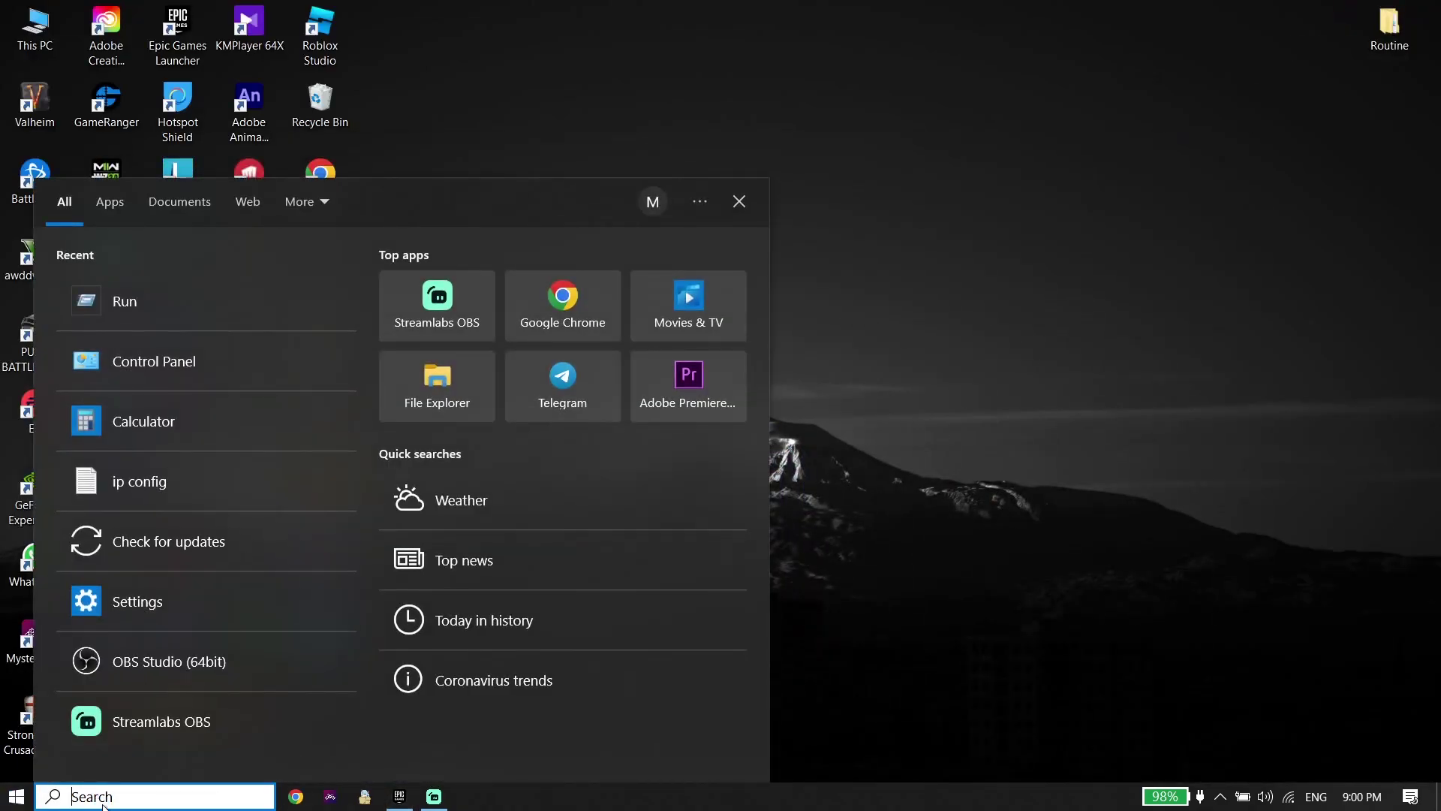
type("co")
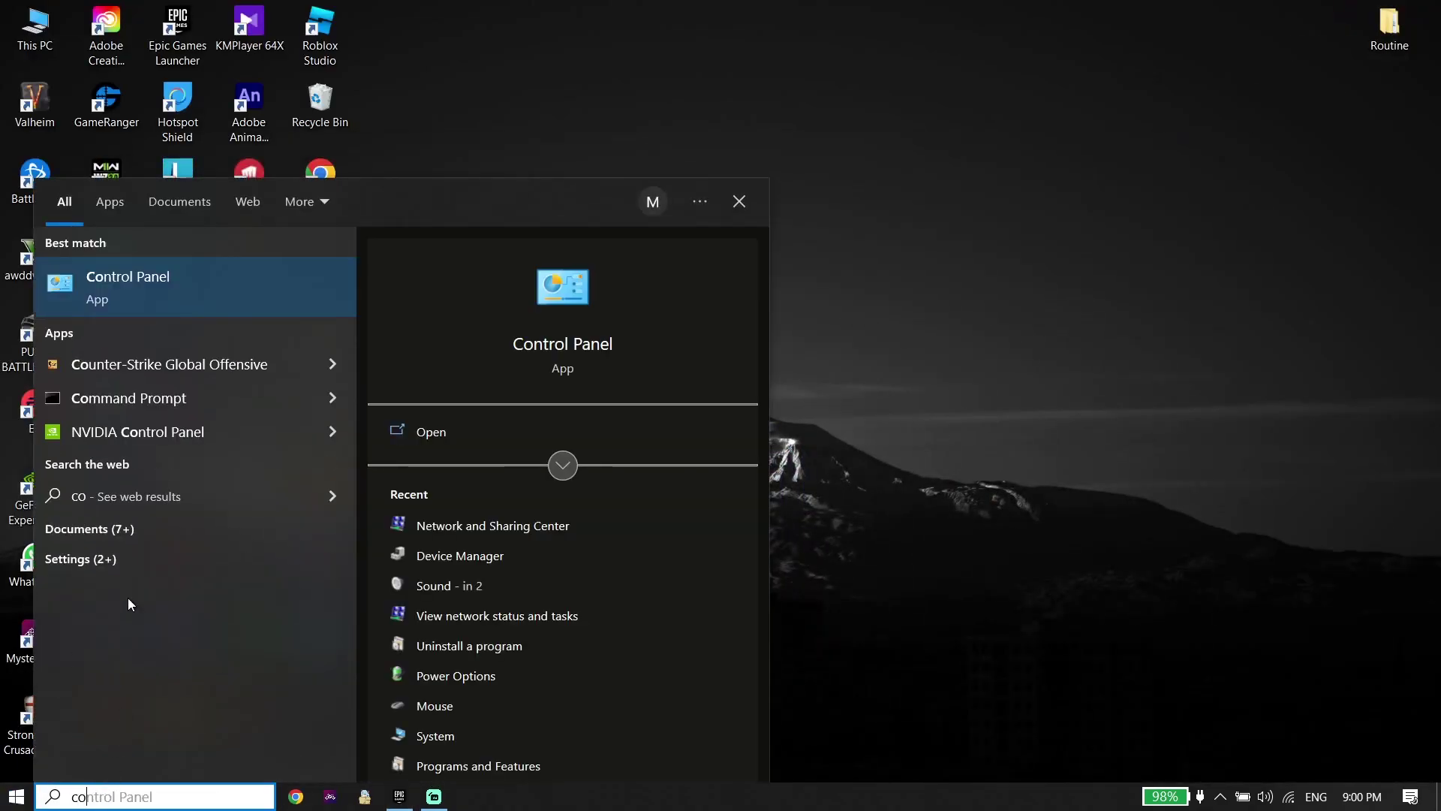
left_click(146, 271)
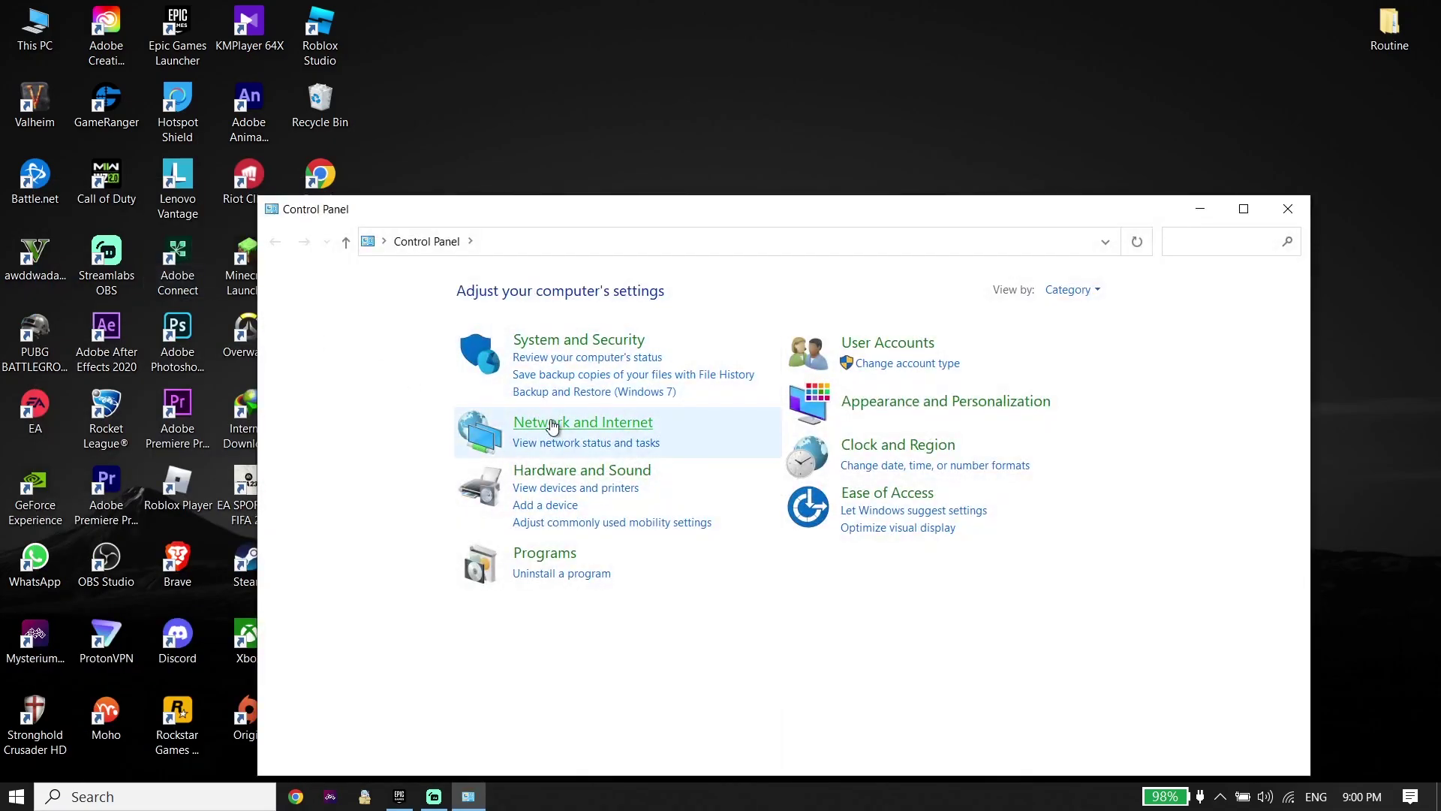
left_click(552, 424)
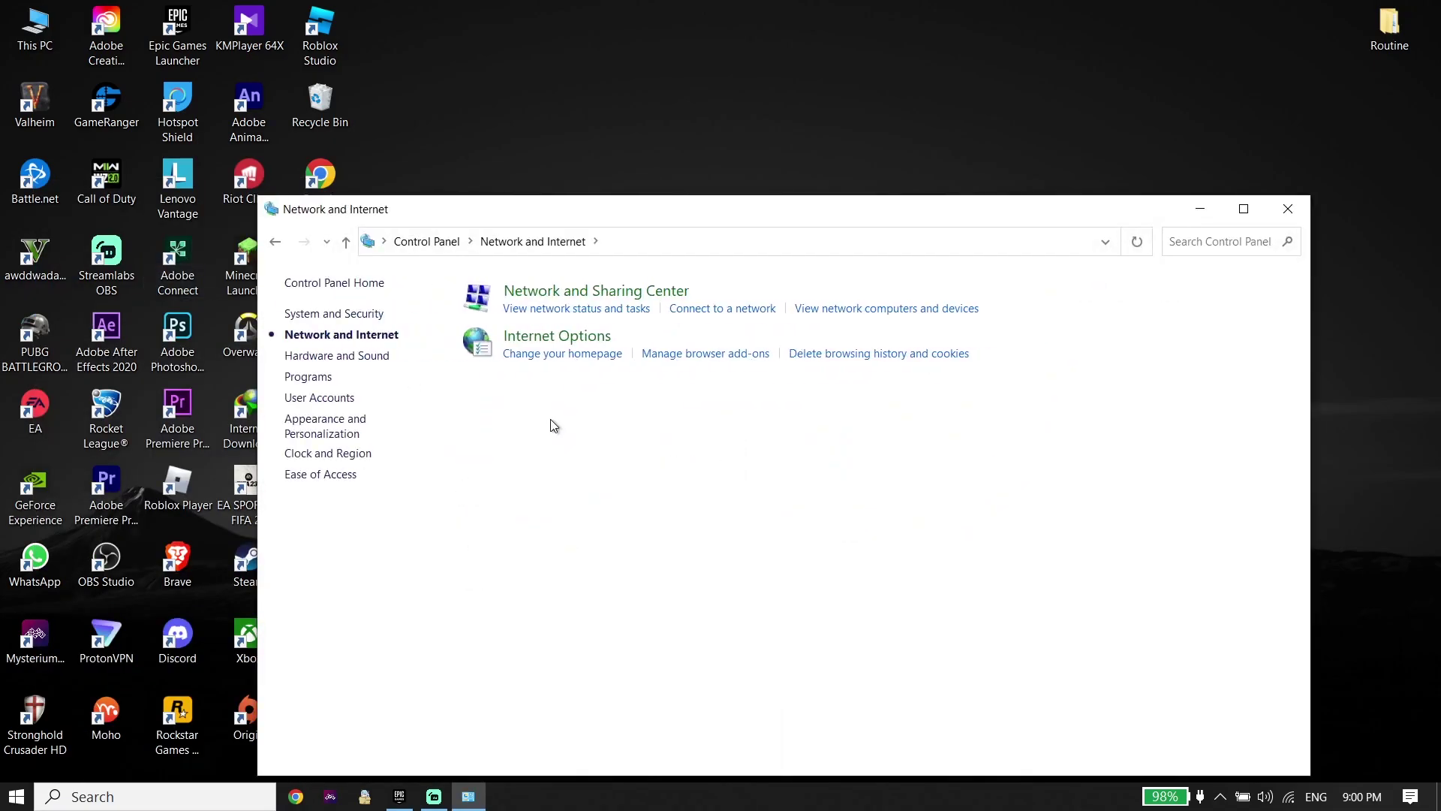
left_click(545, 292)
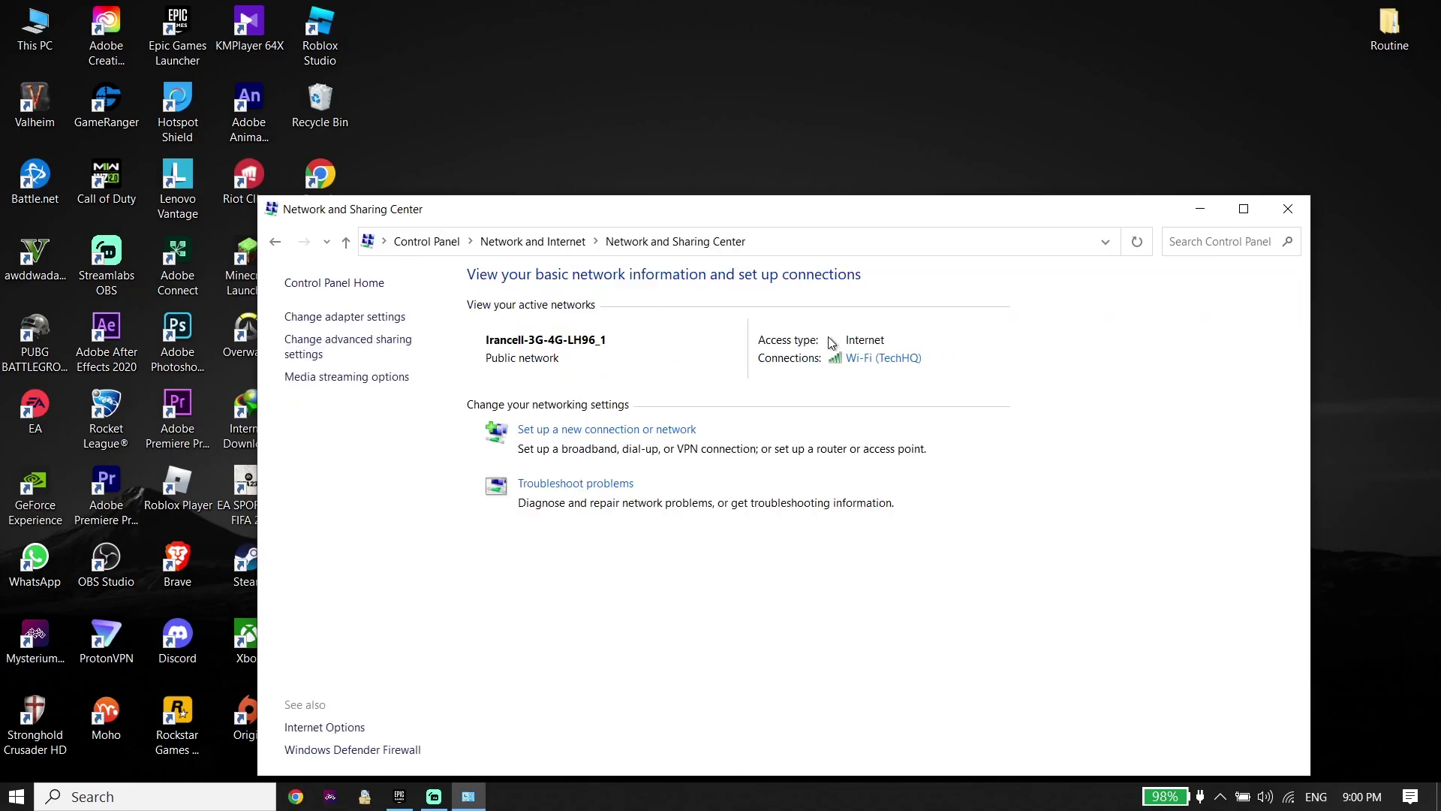
left_click(887, 361)
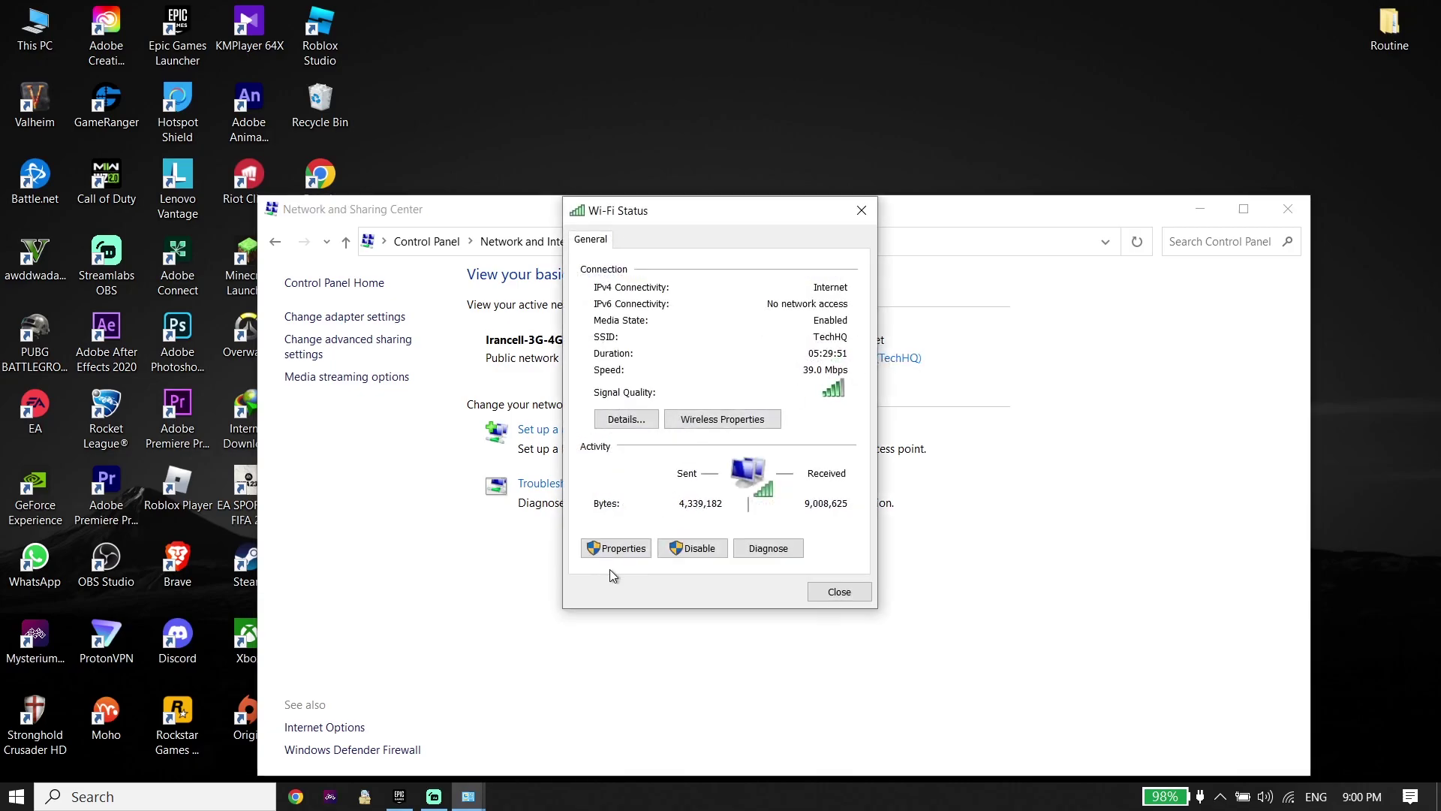
left_click(626, 550)
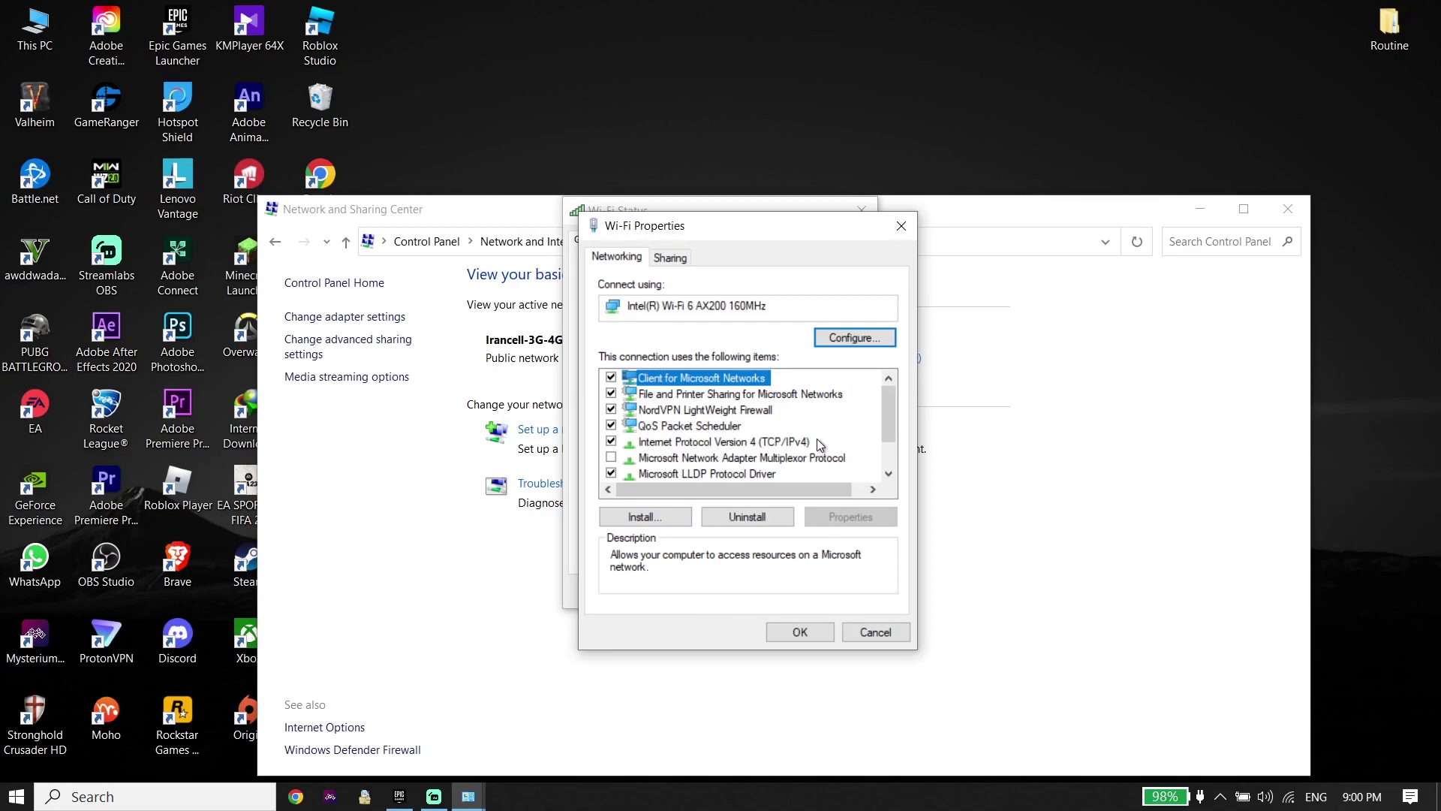
Set IPv4 to manual DNS servers, entering 8.8.8.8 as preferred and 8.4.4.8 as alternate
double_click(728, 443)
left_click(664, 541)
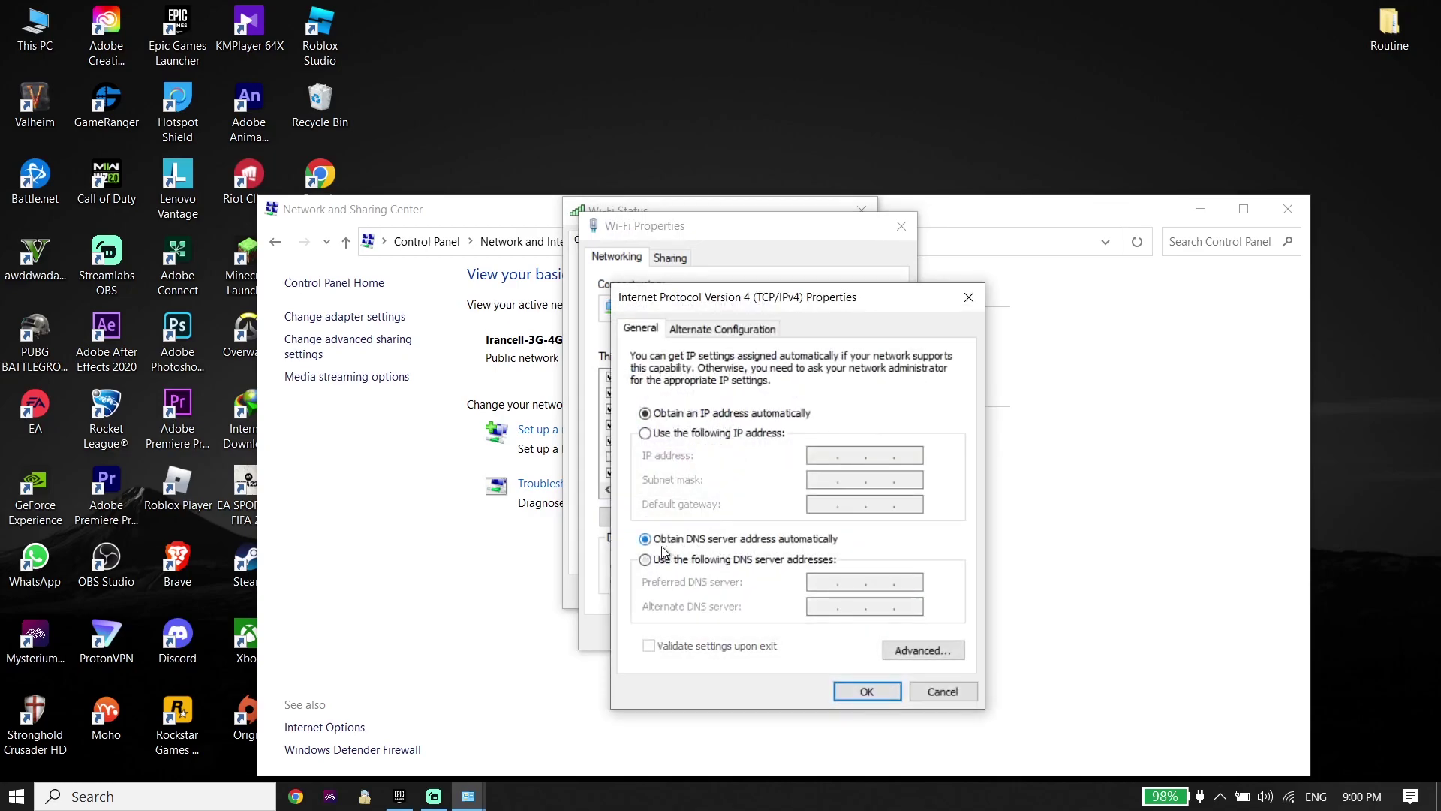
left_click(663, 561)
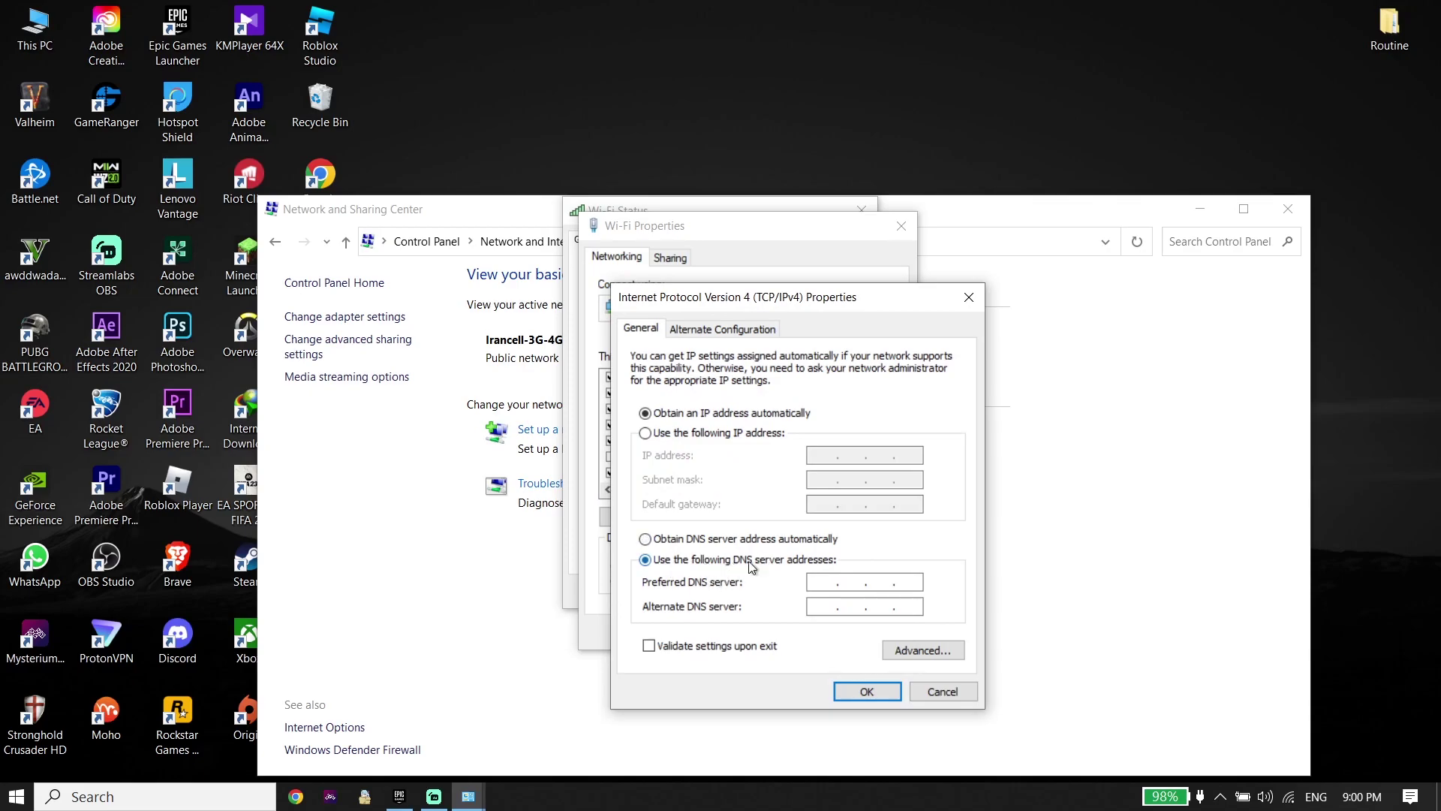
left_click(816, 583)
type("8.8.8.8")
left_click(830, 609)
type("8.4.4.8")
Replace the manual DNS addresses (typed 1.1.1.110.0.1), save, and close the network windows
left_click(695, 541)
left_click(689, 561)
type("1.")
type("1.1.1")
type("1")
type("0.0.1")
left_click(867, 691)
left_click(799, 633)
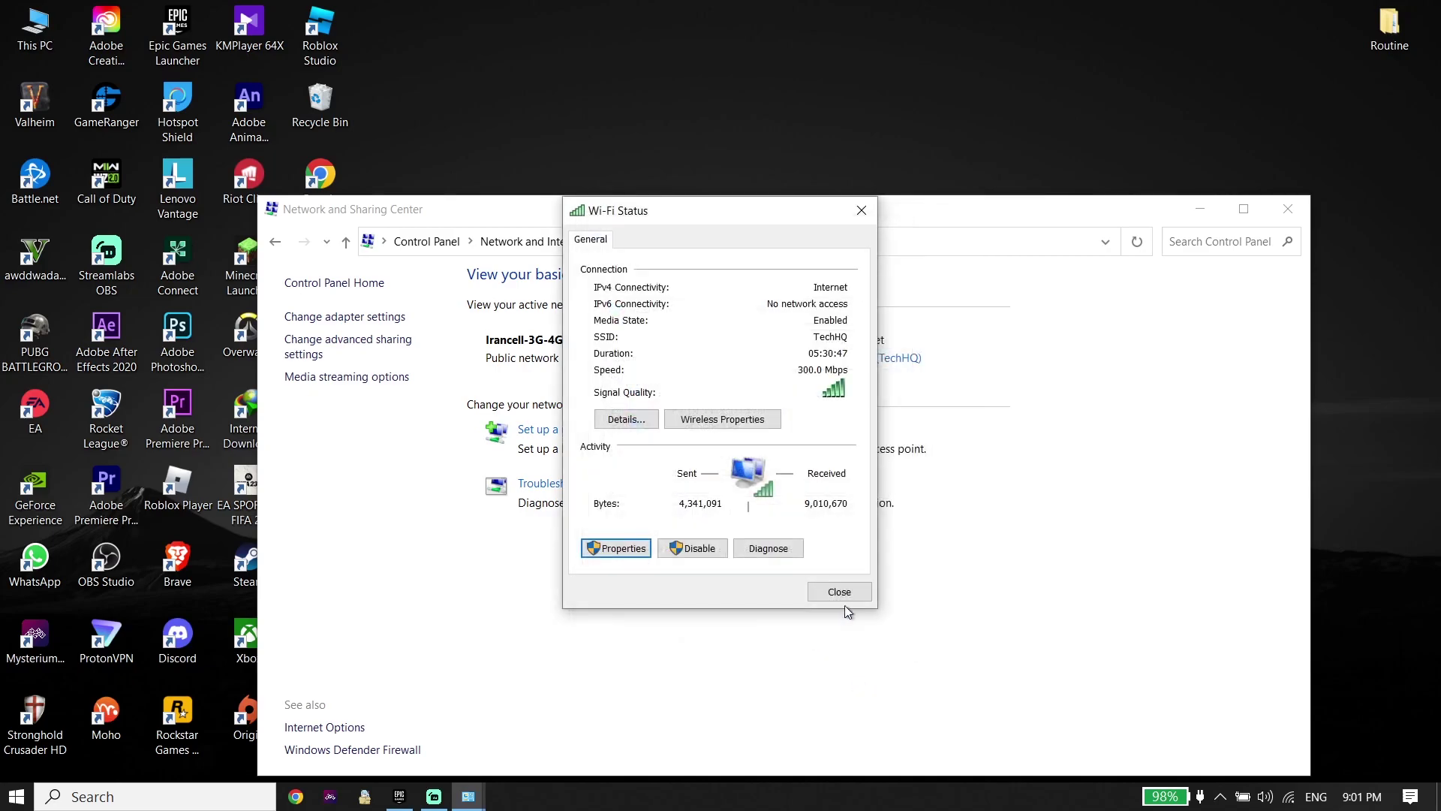
left_click(843, 598)
left_click(1285, 211)
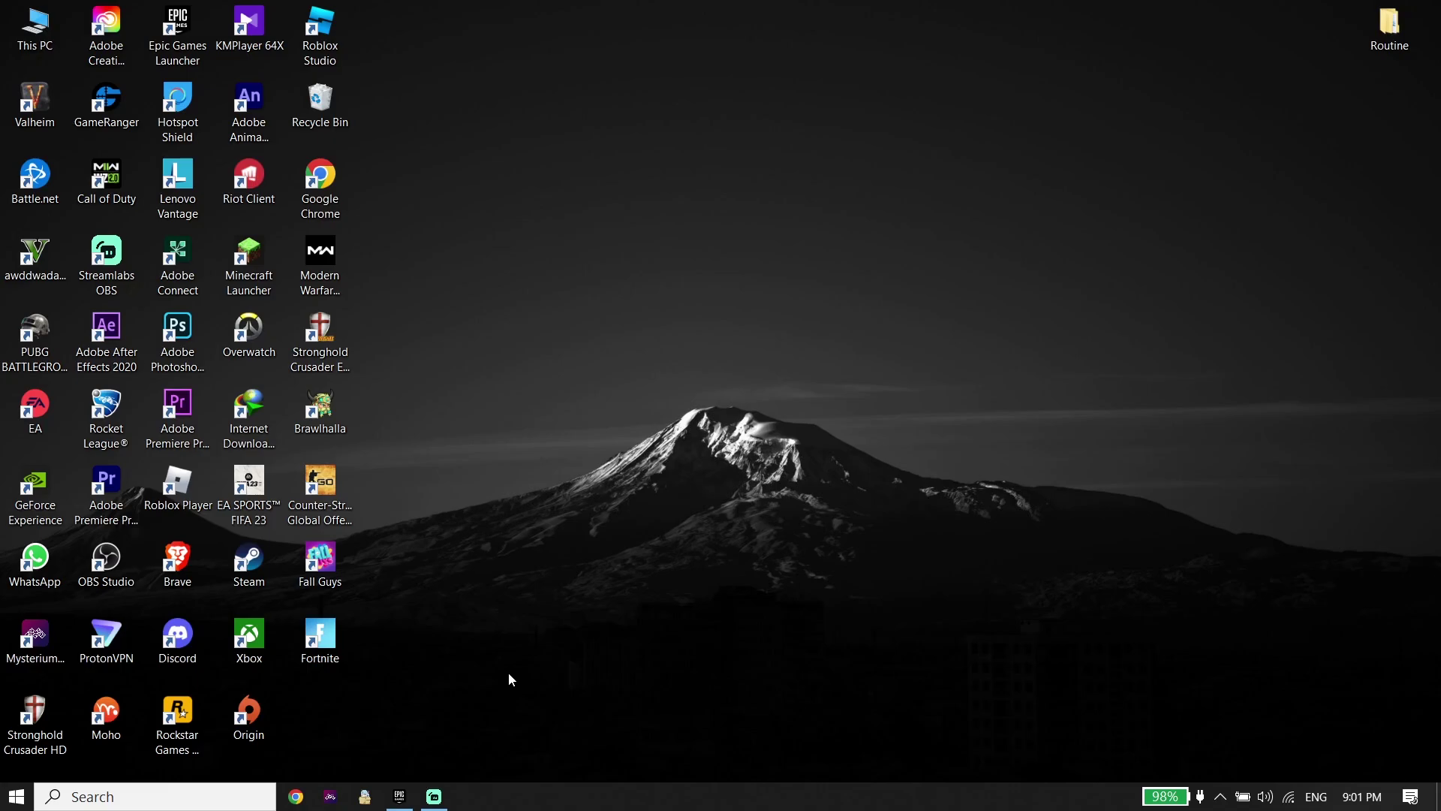
Launch Command Prompt as administrator from Windows search, then clear the search box
left_click(152, 798)
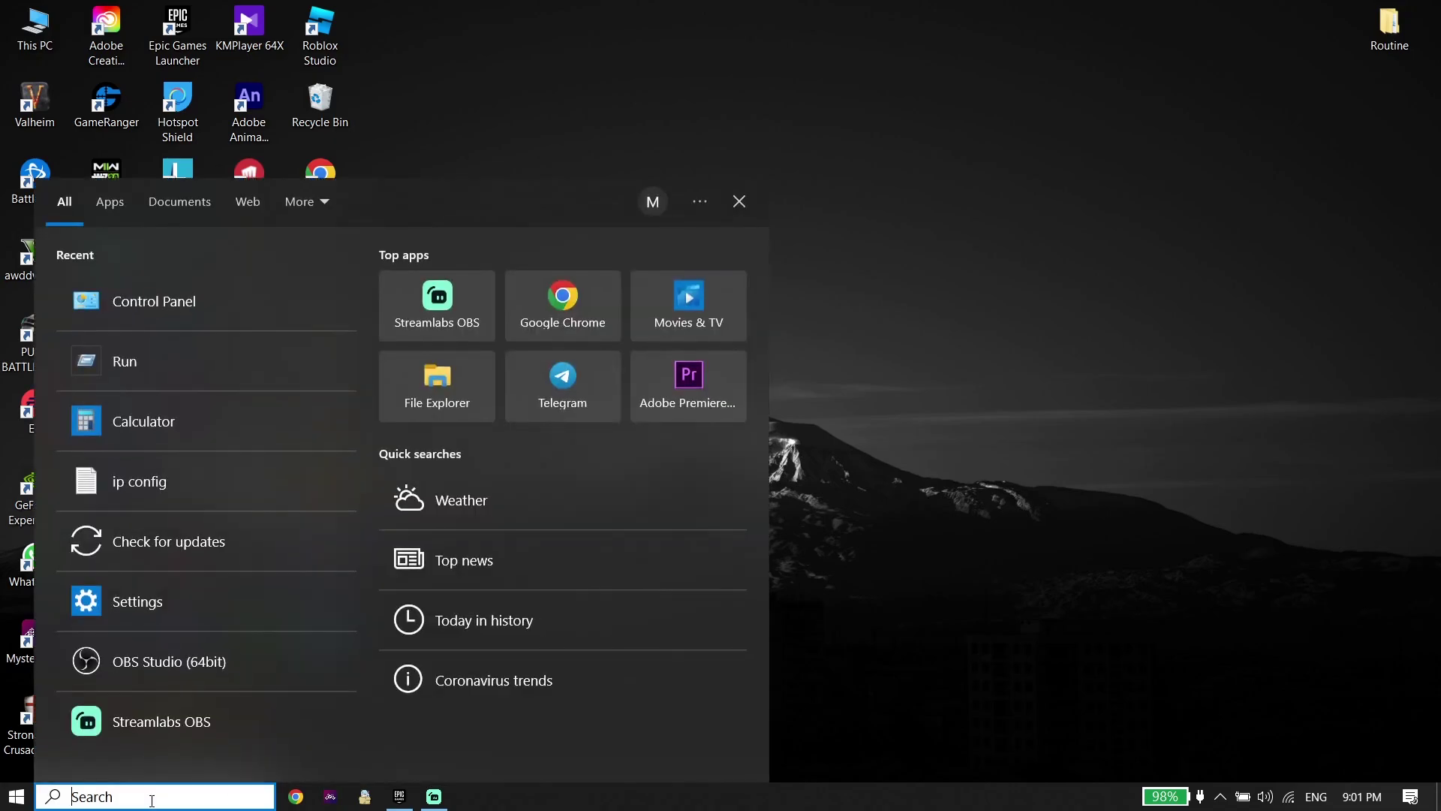
type("com")
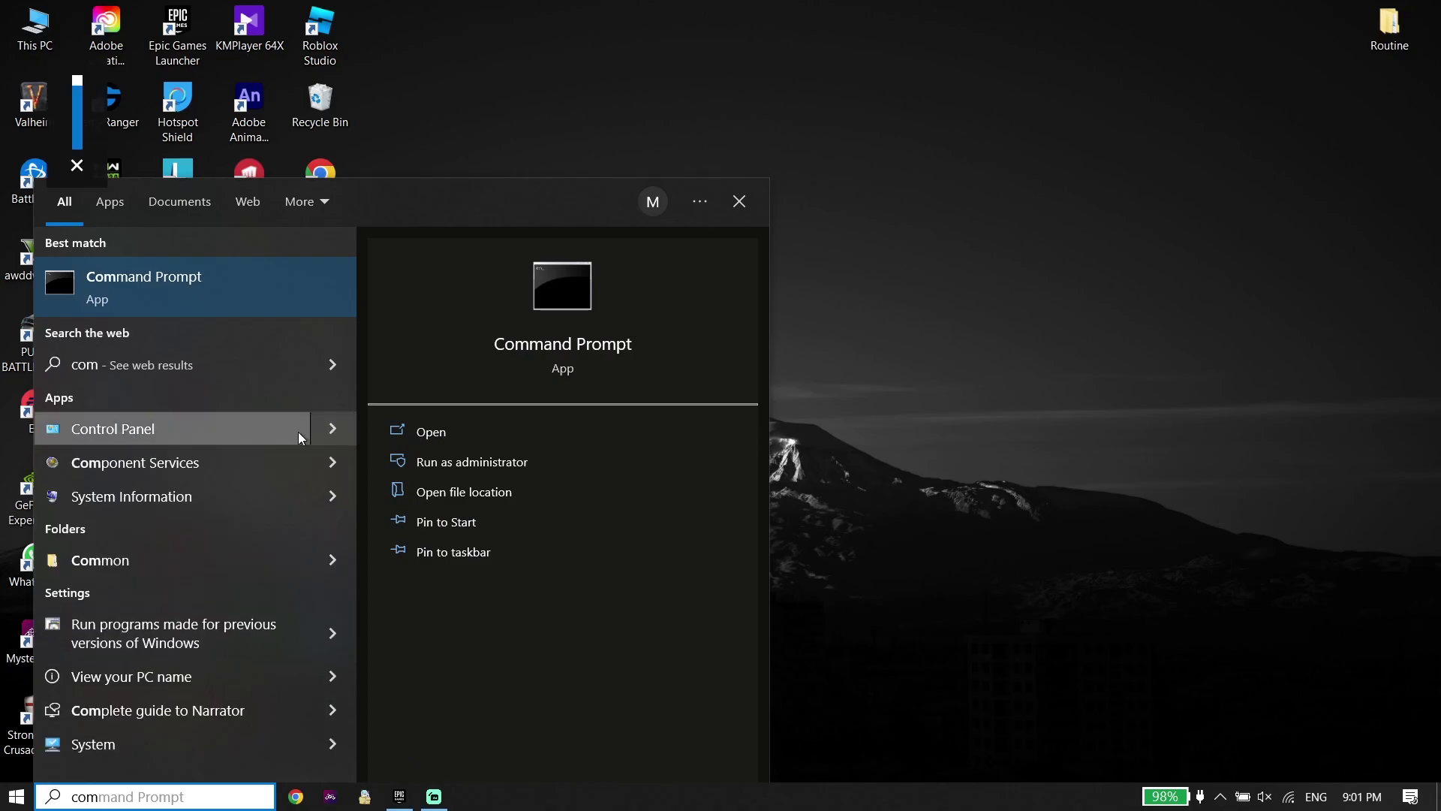
right_click(107, 283)
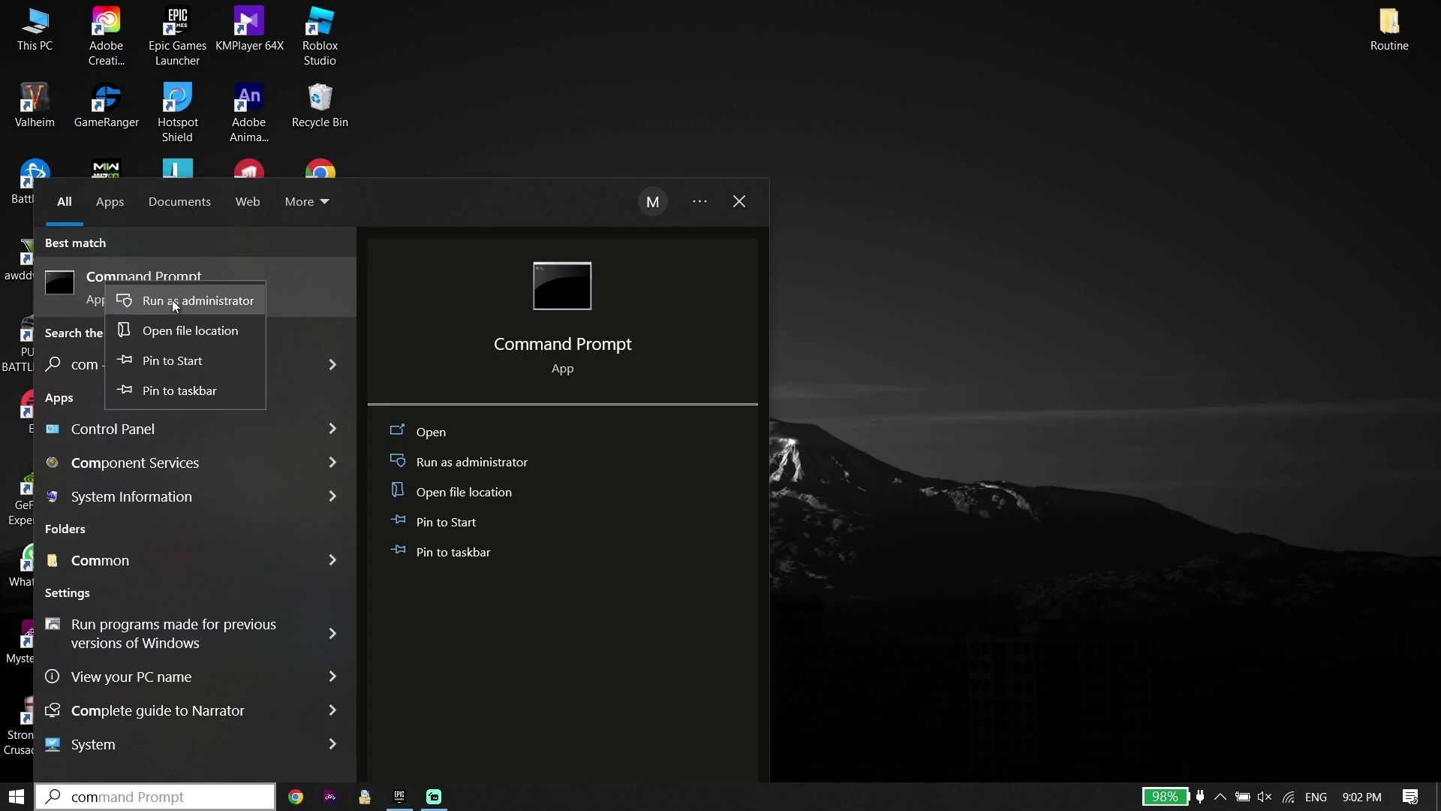
left_click(175, 302)
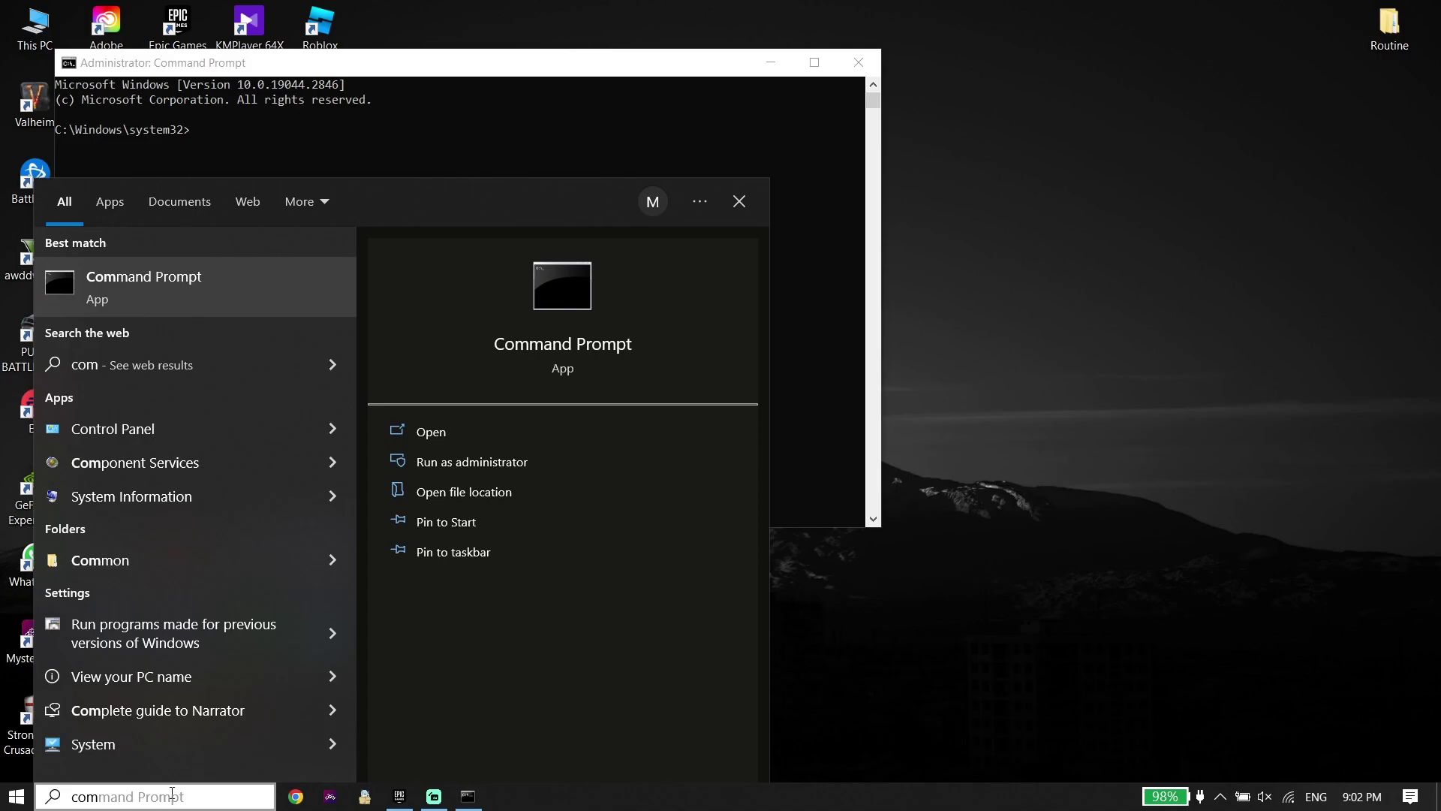
left_click(154, 801)
key("BackSpace")
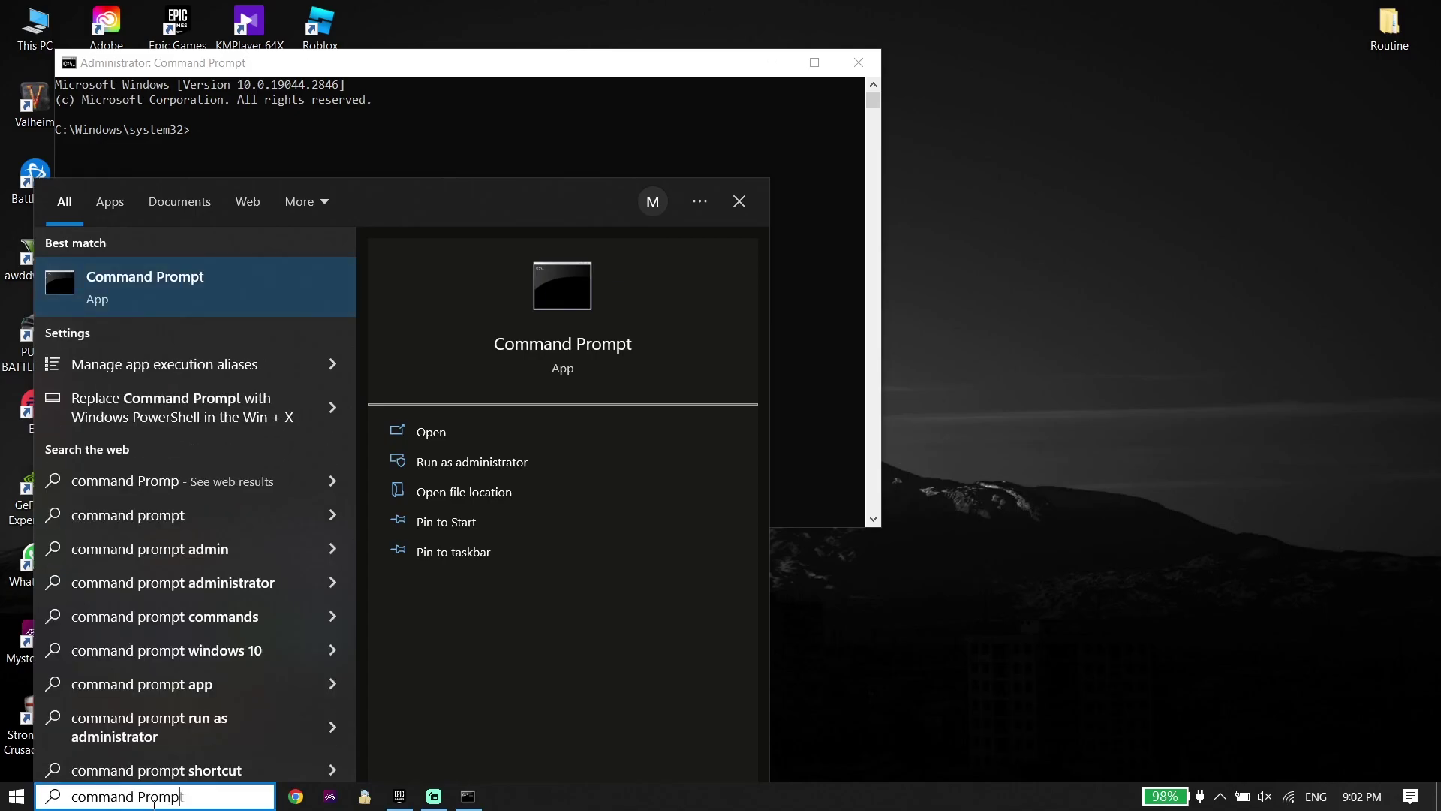
key("BackSpace")
key("BackSpace")
key("BackSpace")
key("BackSpace")
key("BackSpace")
key("BackSpace")
key("BackSpace")
key("BackSpace")
key("BackSpace")
key("BackSpace")
key("BackSpace")
key("BackSpace")
key("BackSpace")
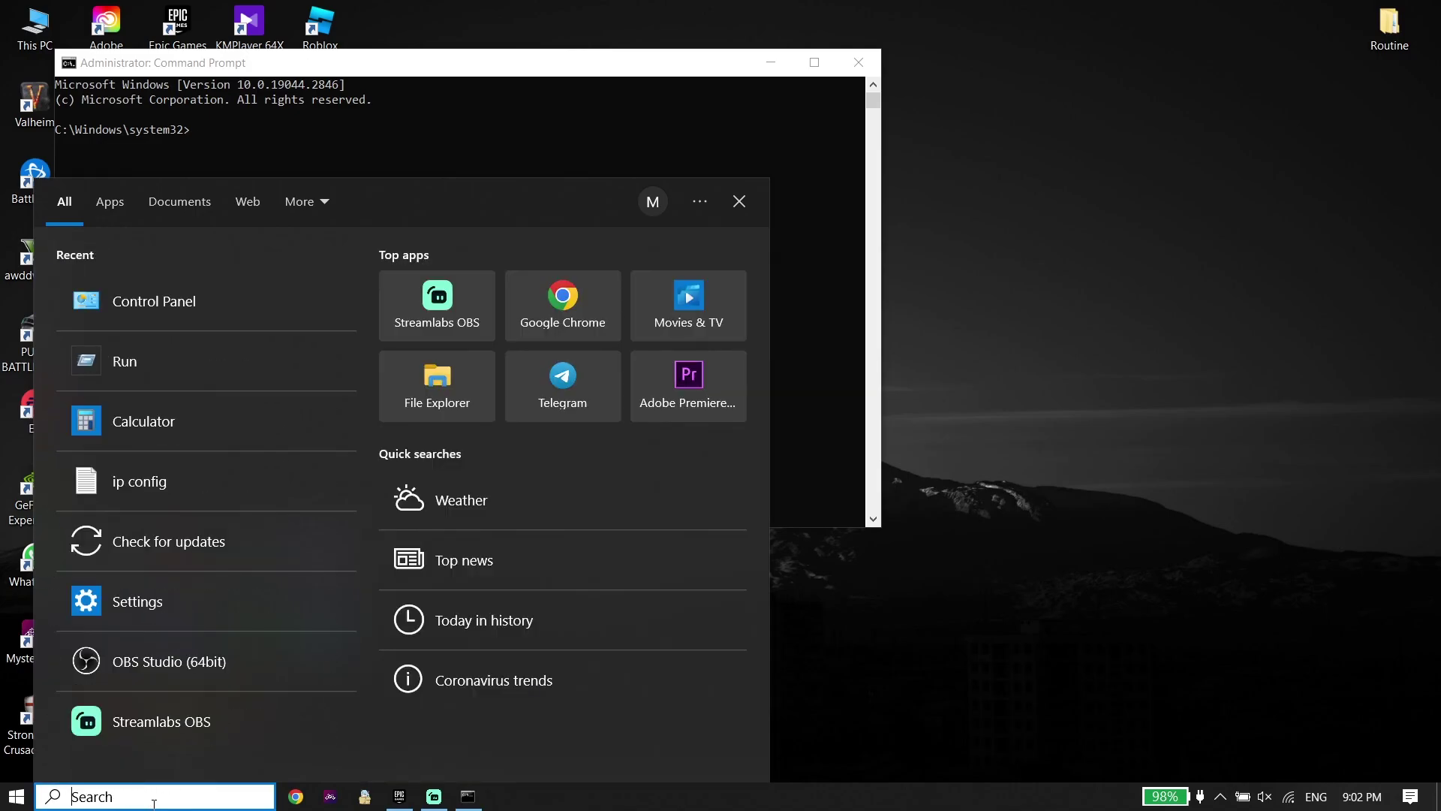
Copy ipconfig /flushdns from the ip config notes and run it in Command Prompt
left_click(159, 484)
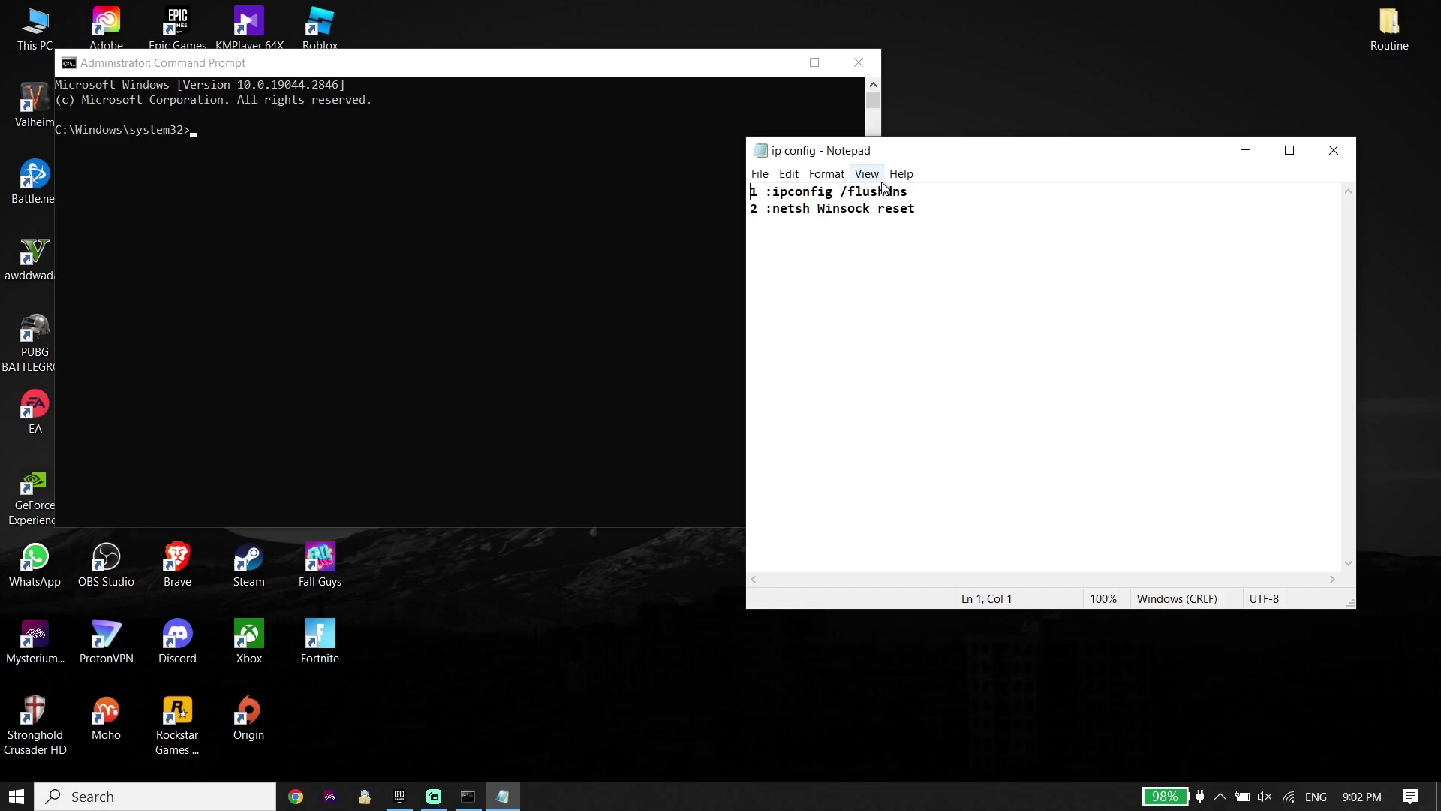
left_click_drag(920, 189, 773, 194)
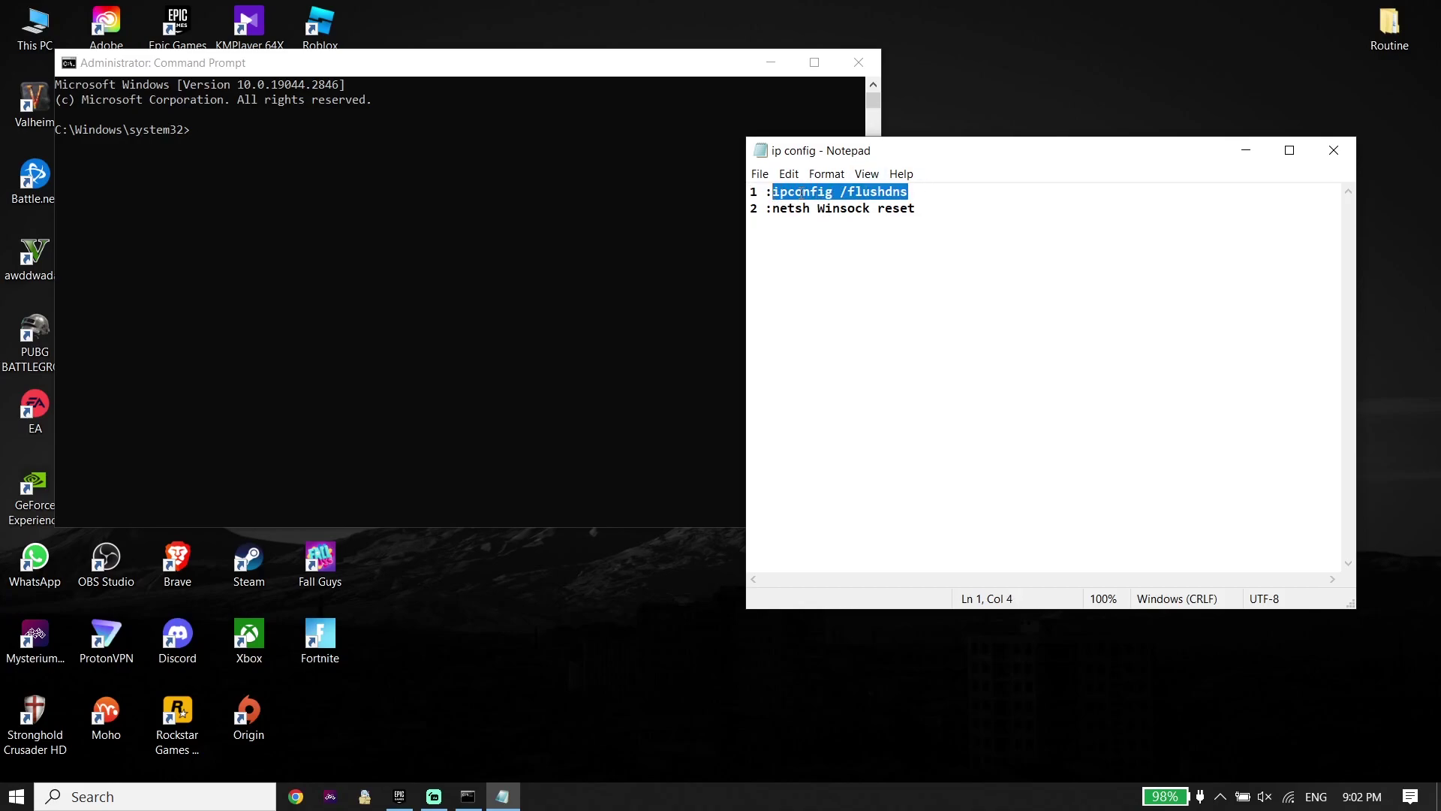
right_click(801, 193)
left_click(844, 242)
left_click(433, 65)
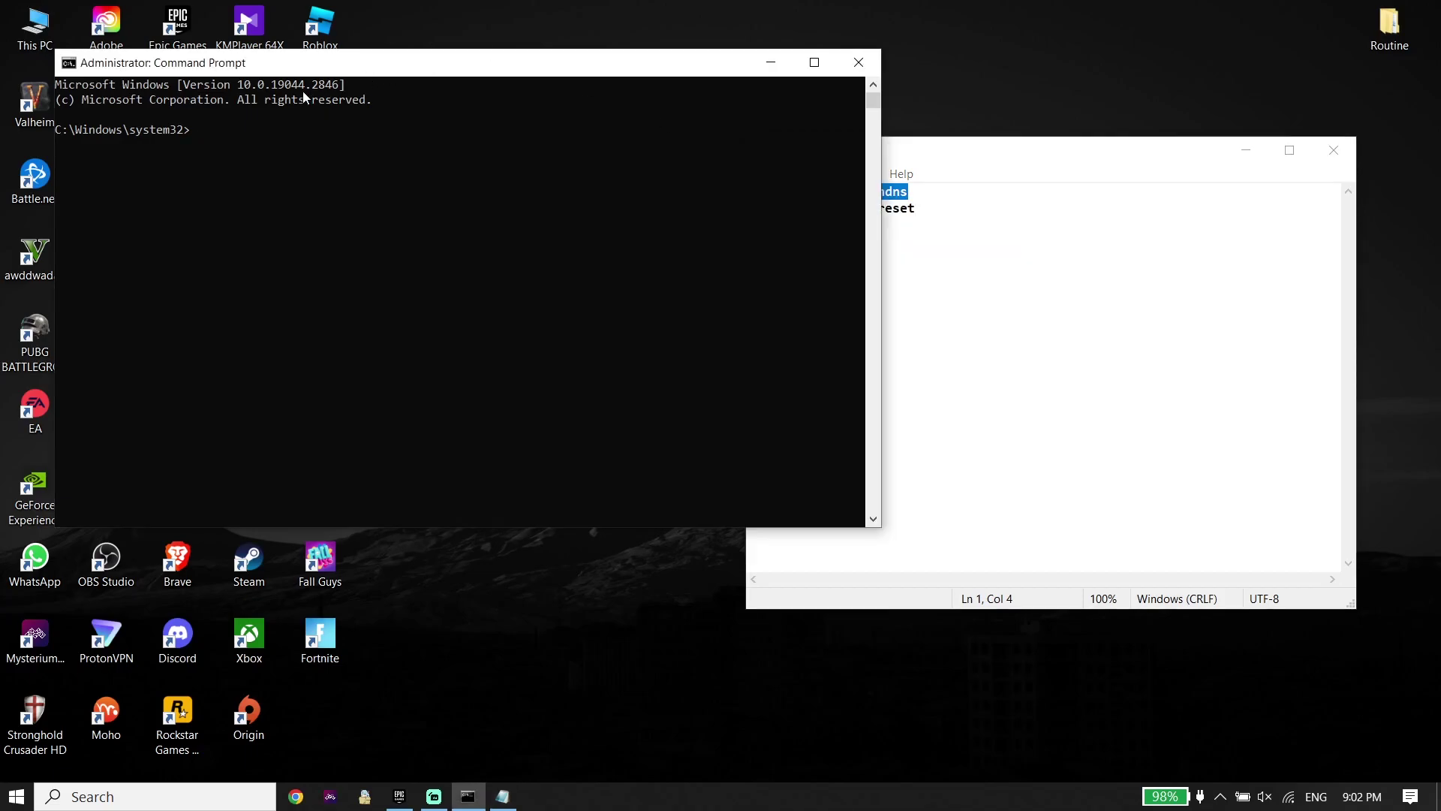
right_click(205, 137)
key("Return")
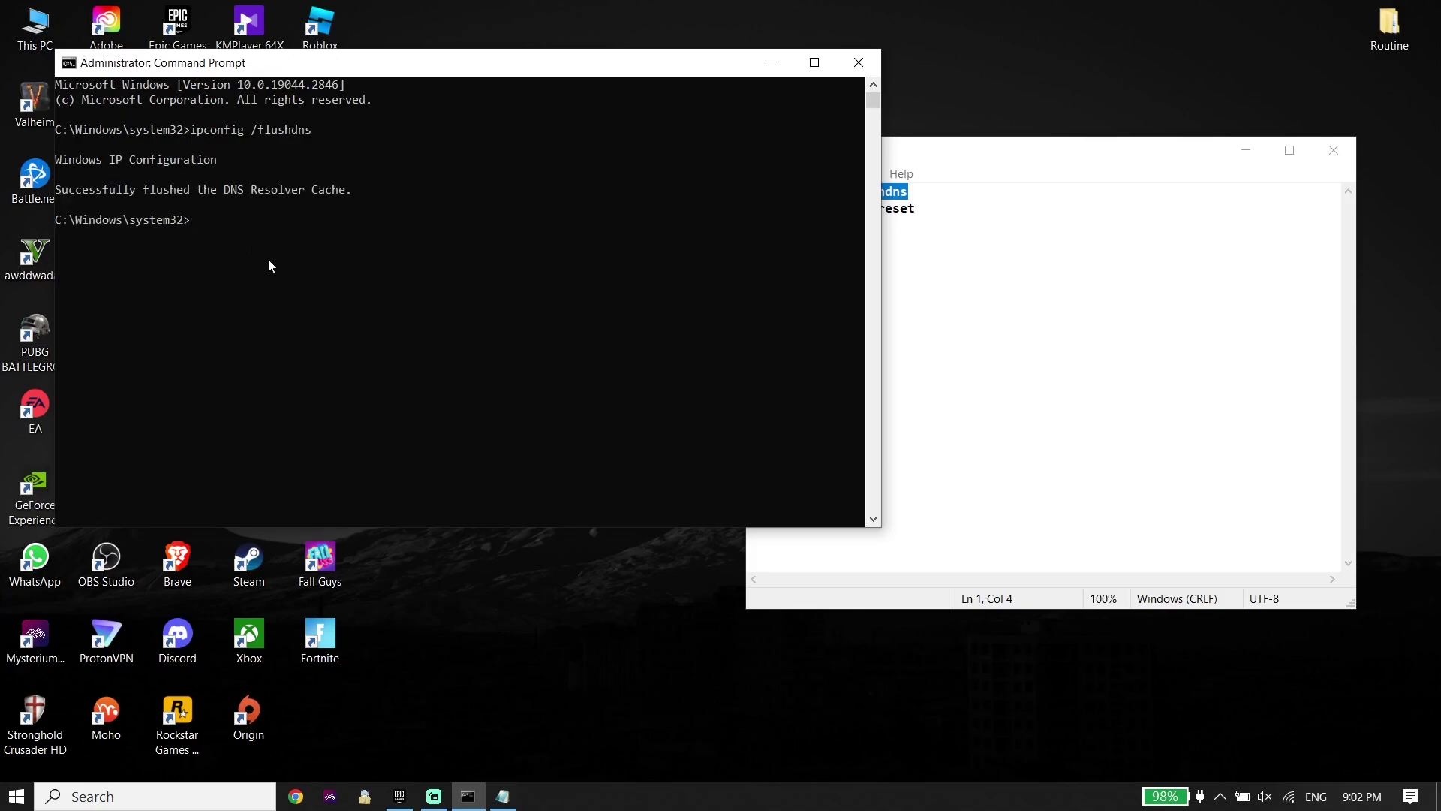
Copy netsh Winsock reset from the notes and run it in Command Prompt
left_click(1042, 374)
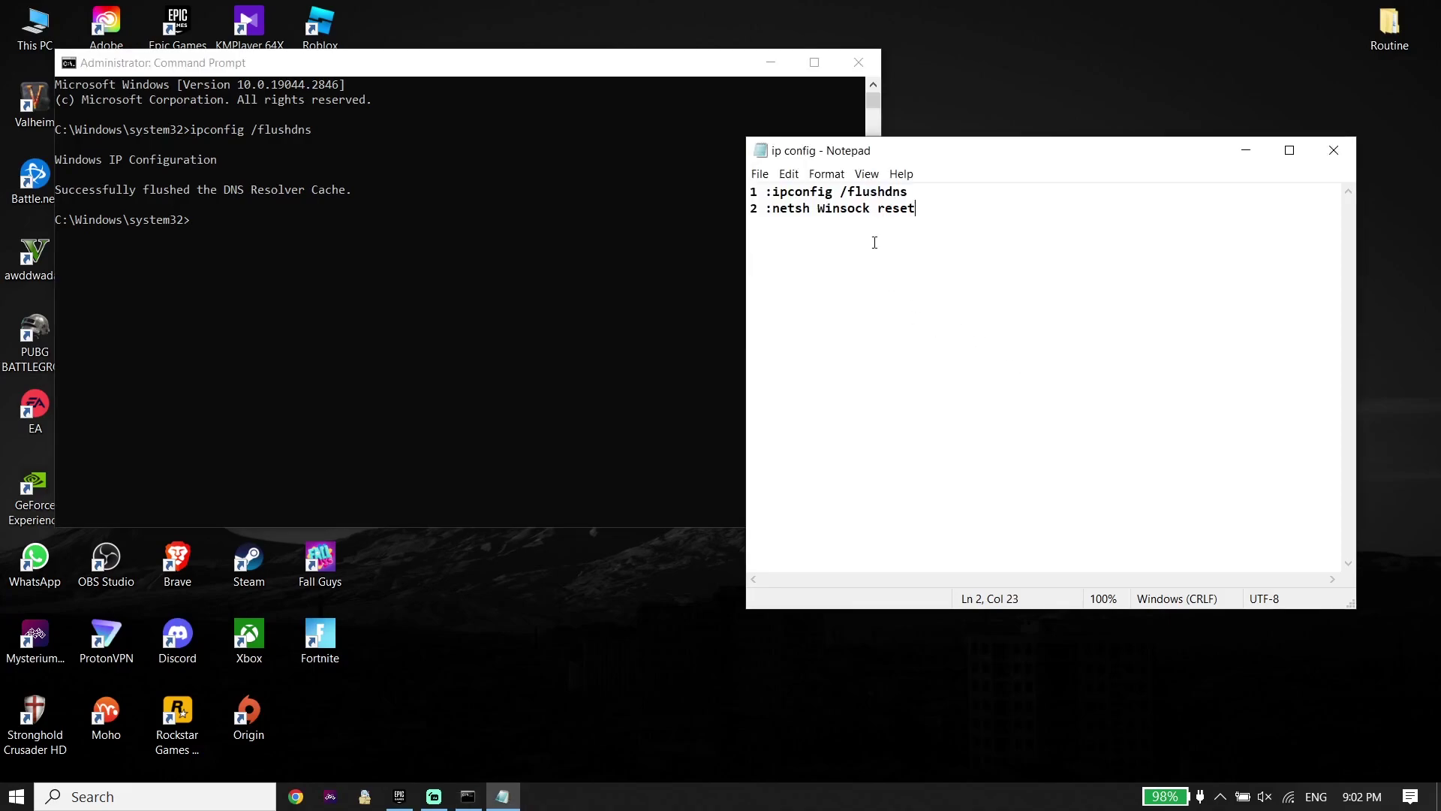
left_click_drag(916, 208, 774, 209)
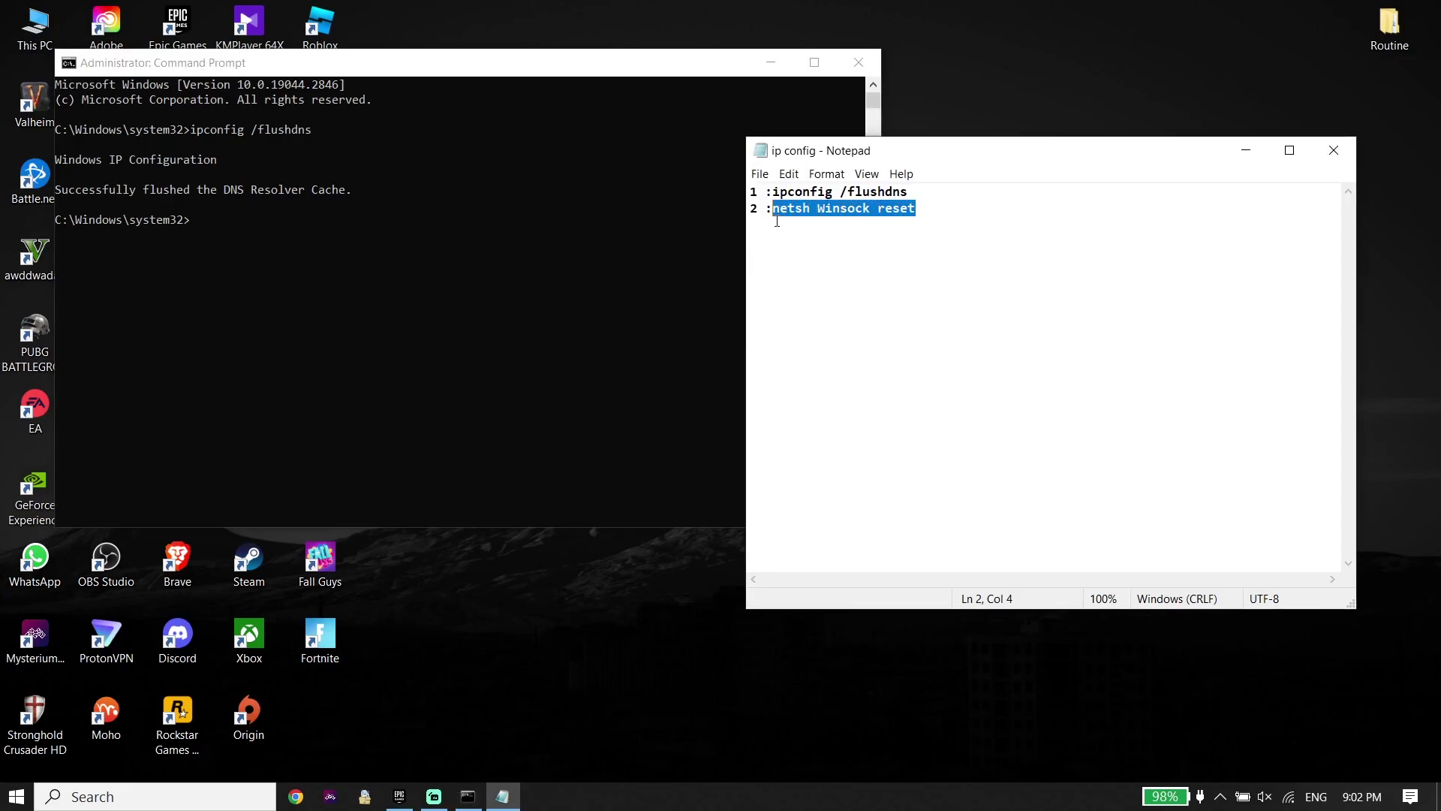
right_click(836, 217)
left_click(872, 263)
left_click_drag(491, 51, 492, 53)
right_click(189, 223)
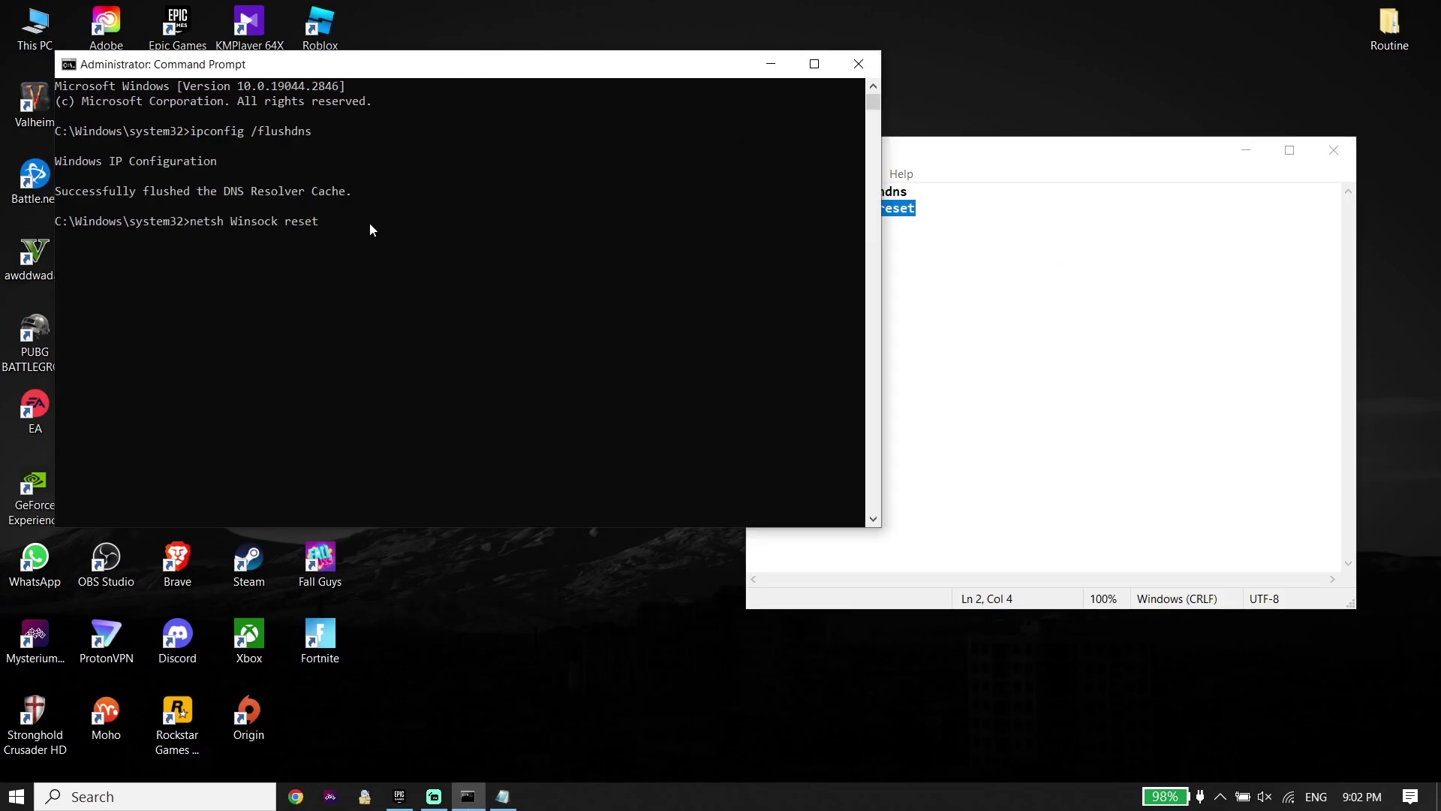
key("Return")
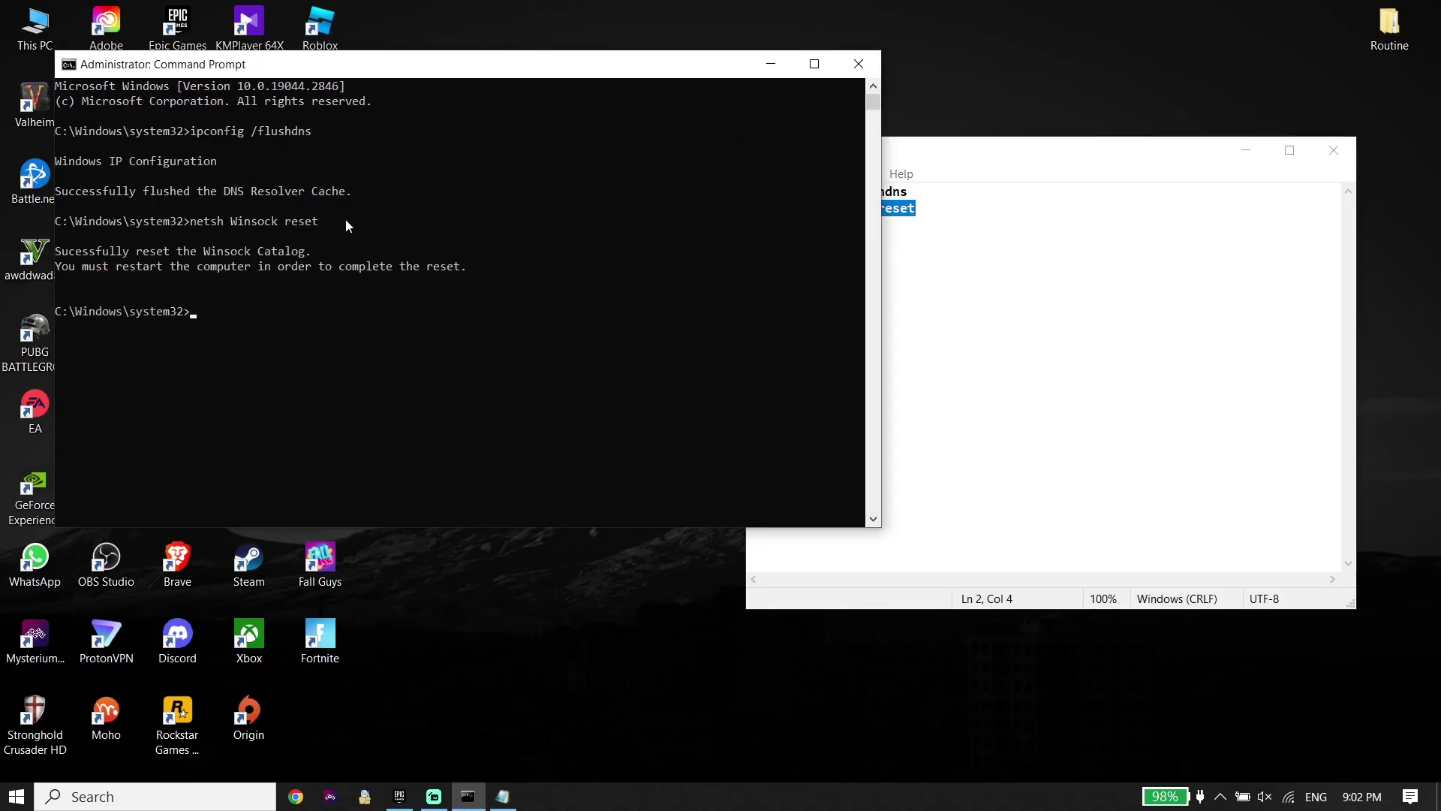
Exit Command Prompt, close the ip config notes, and bring up the Start menu's power options
type("Exit")
key("Return")
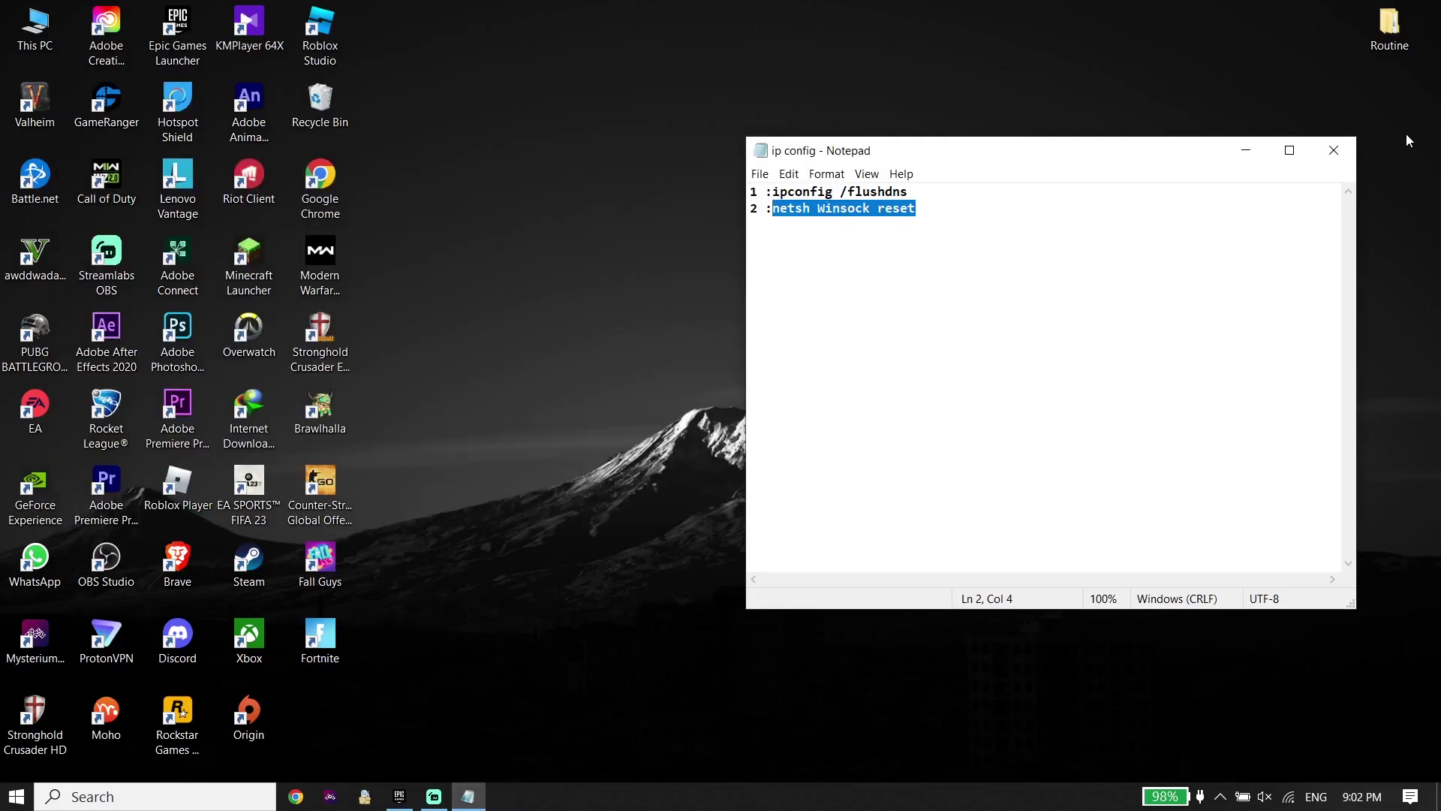
left_click(1347, 150)
left_click(9, 804)
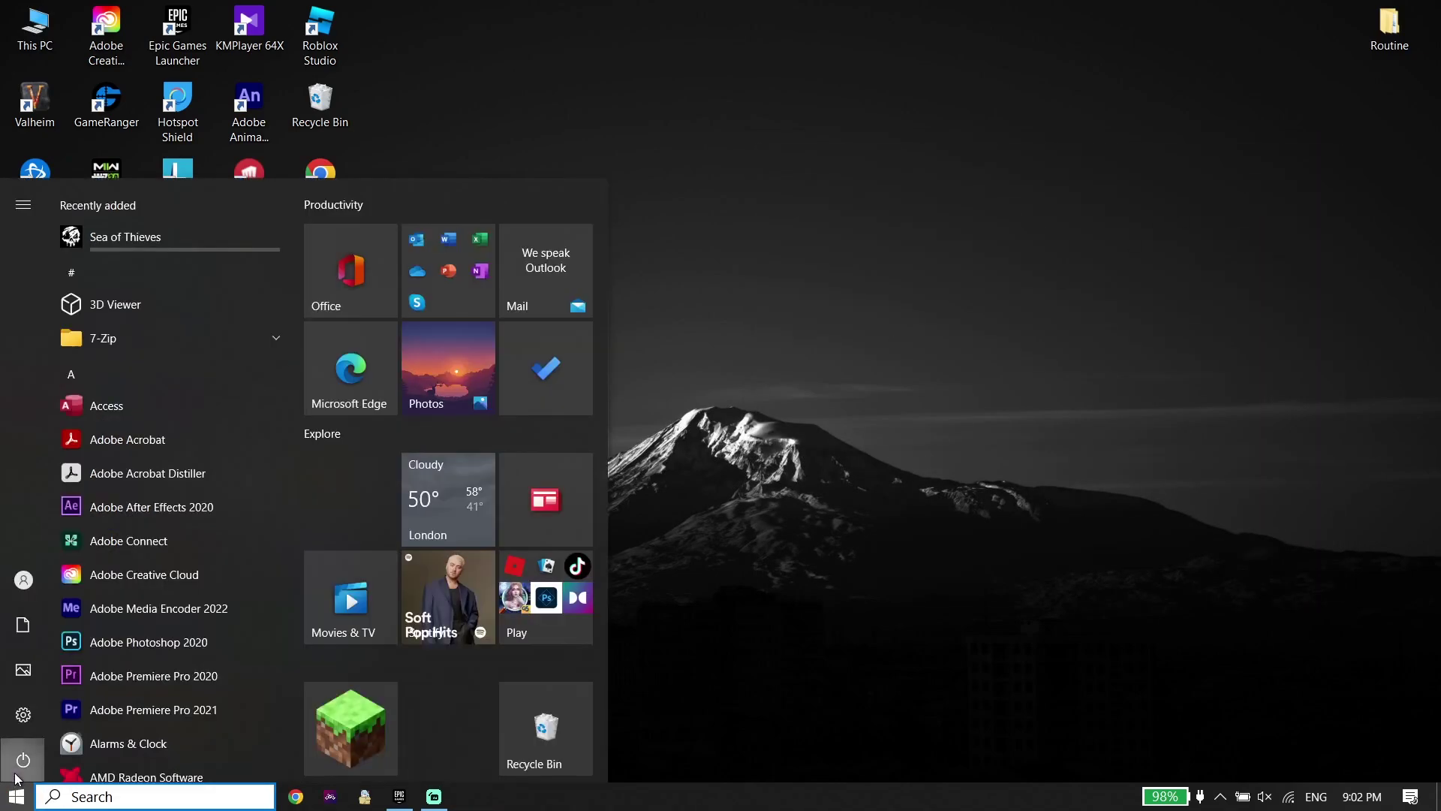
left_click(23, 759)
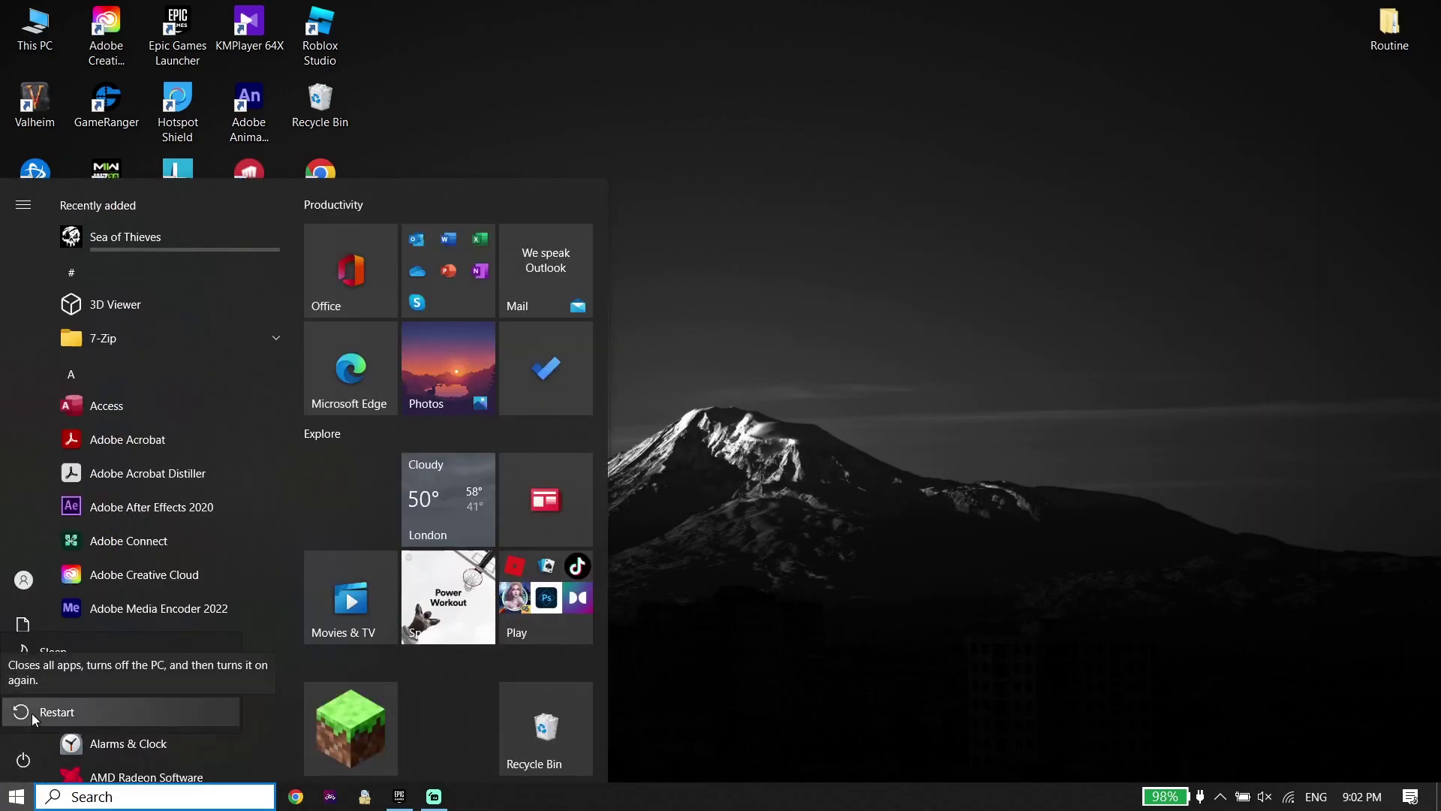